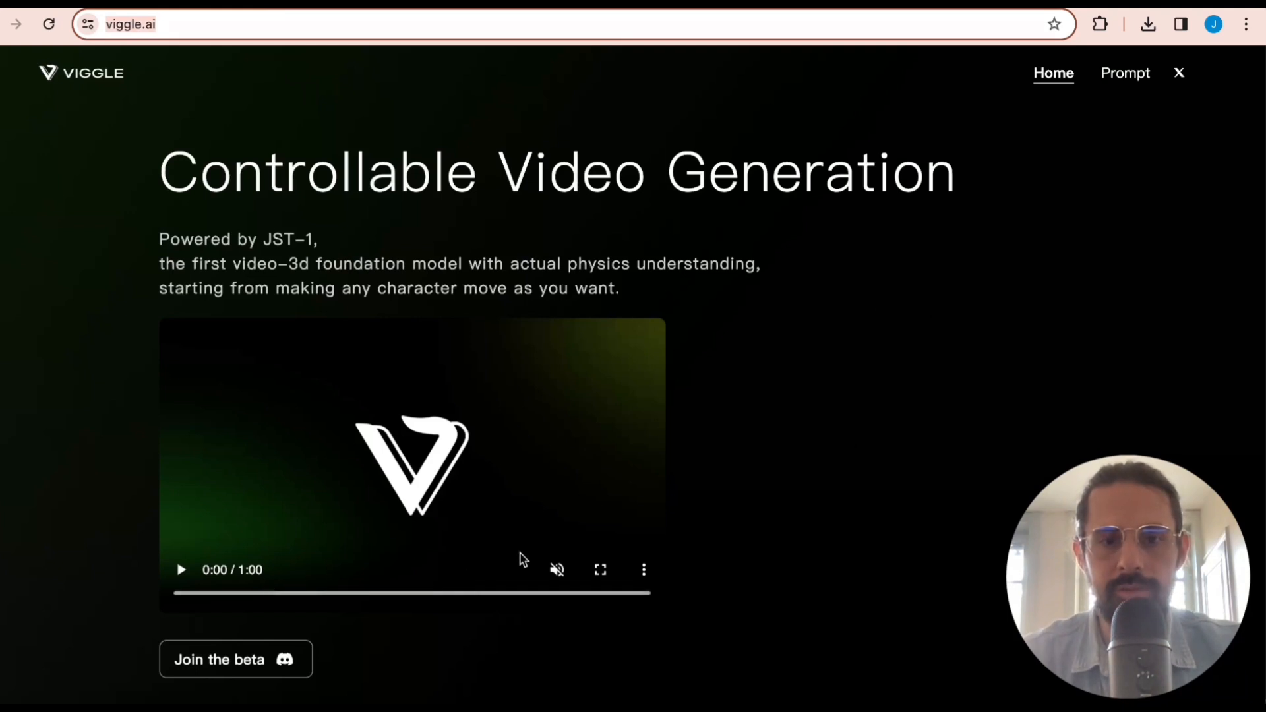
# Change the playback speed of the demo video on the Viggle home page
pyautogui.click(645, 571)
pyautogui.click(616, 539)
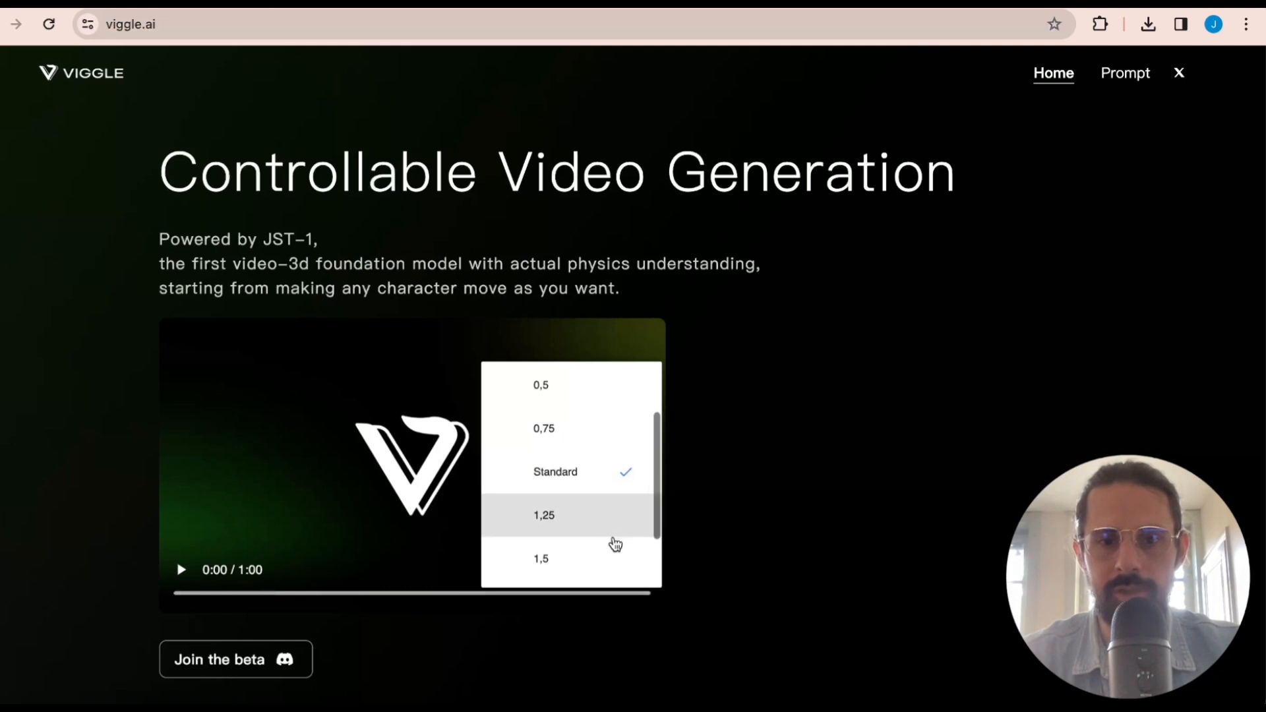
pyautogui.scroll(-2, 613, 535)
pyautogui.click(596, 497)
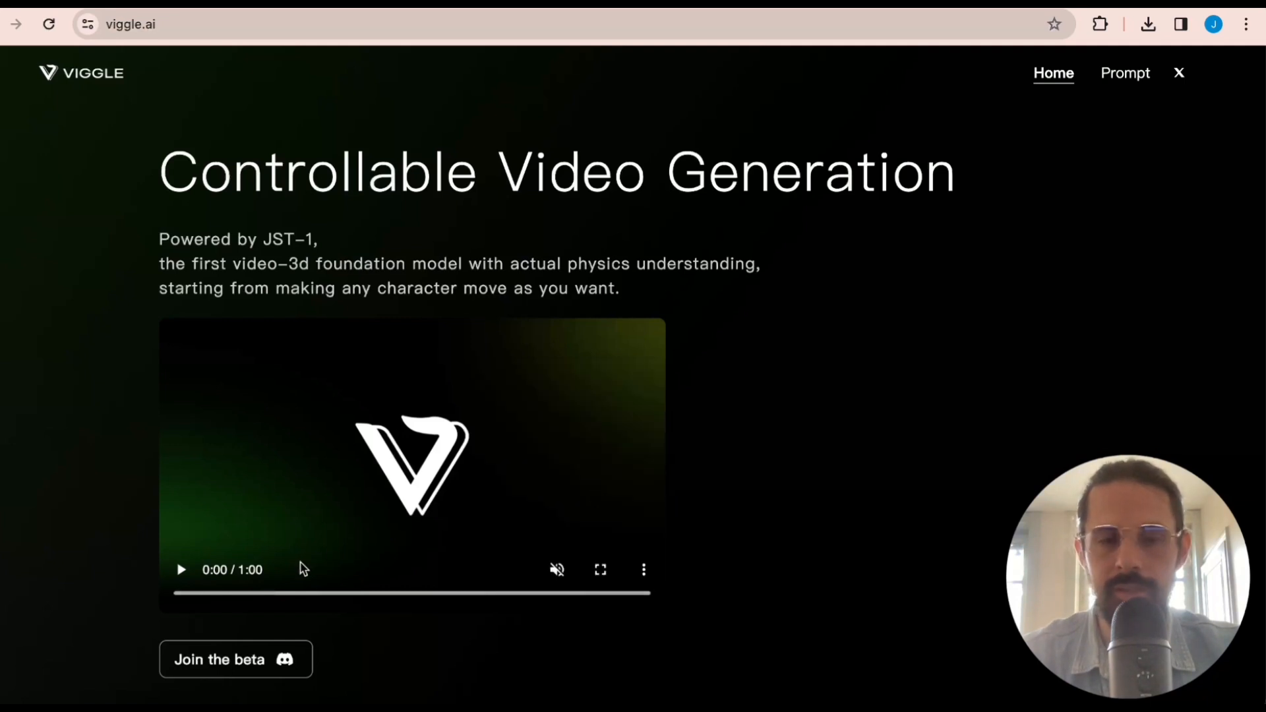
# Play the Viggle demo video in full screen and pause it
pyautogui.click(183, 572)
pyautogui.click(600, 569)
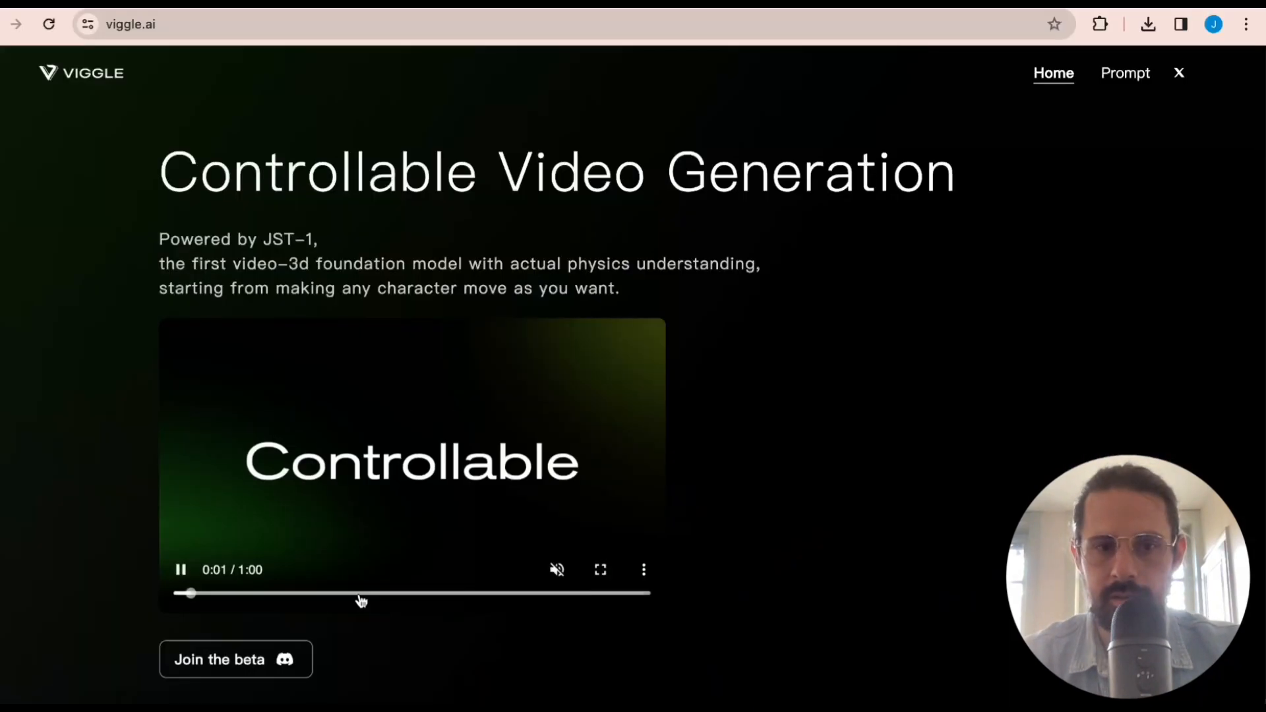
pyautogui.click(177, 572)
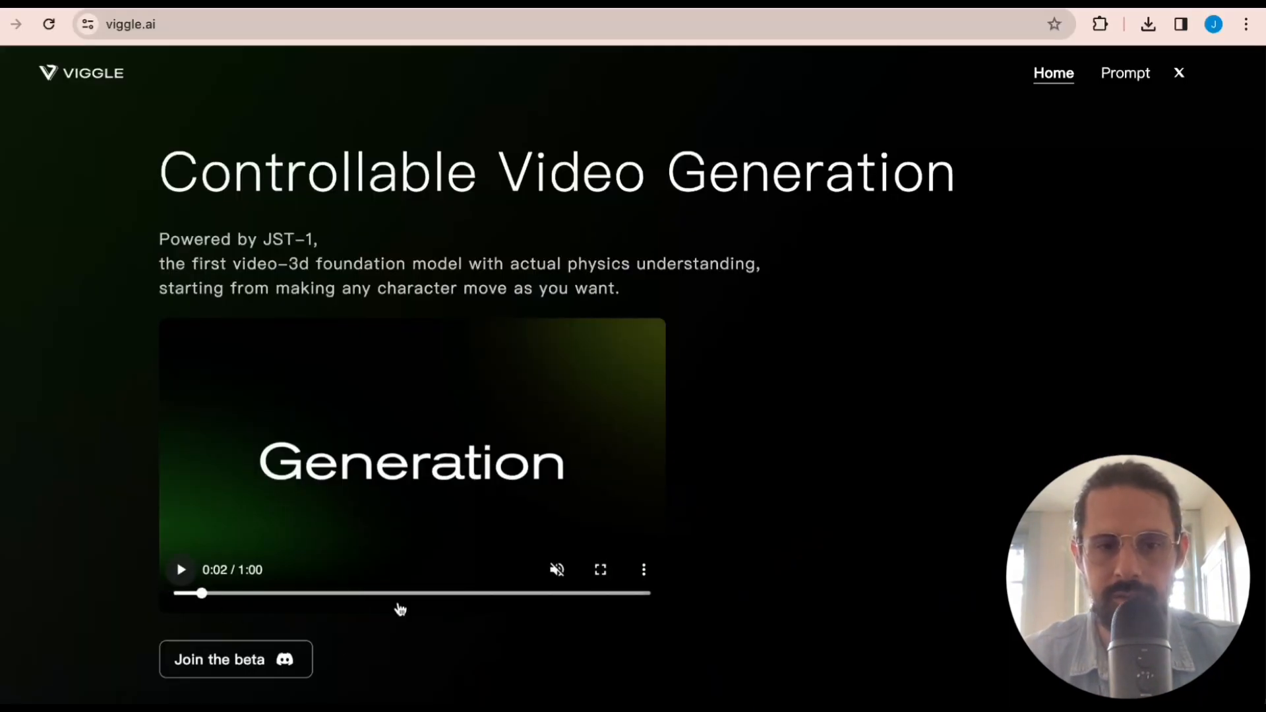
# Join the Viggle beta on Discord and open the animate-6 channel
pyautogui.click(262, 659)
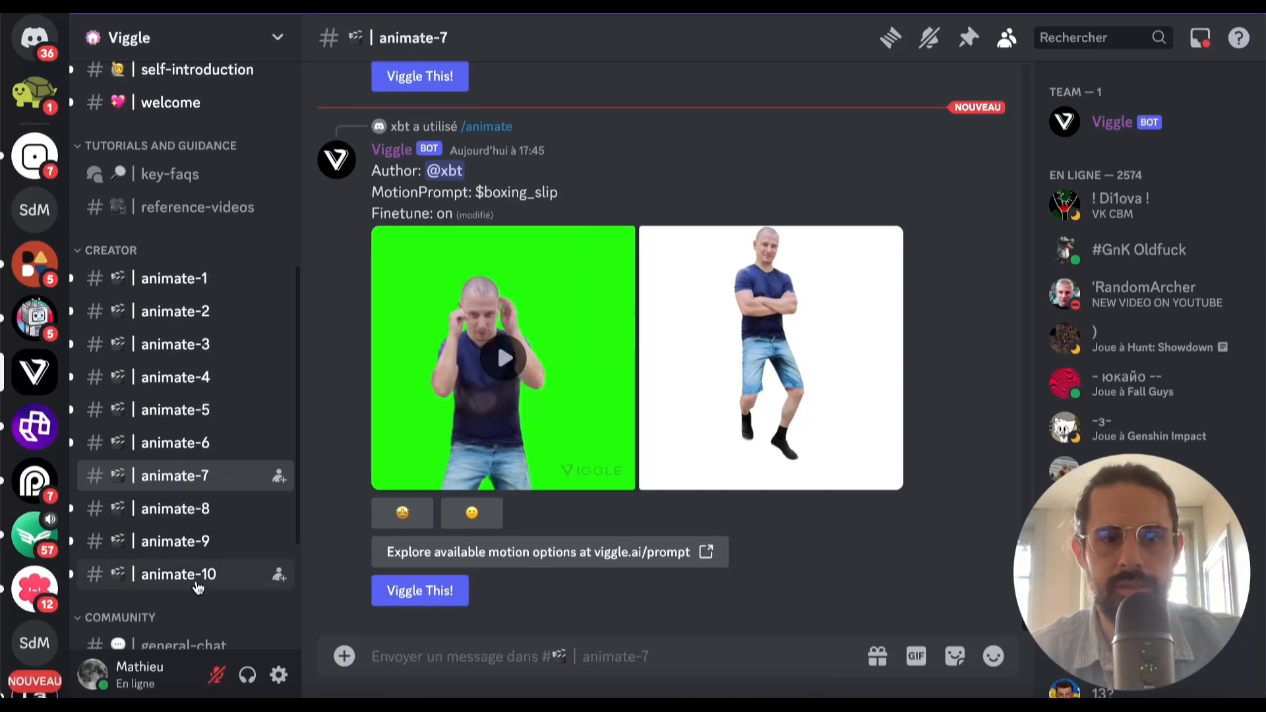
pyautogui.click(175, 442)
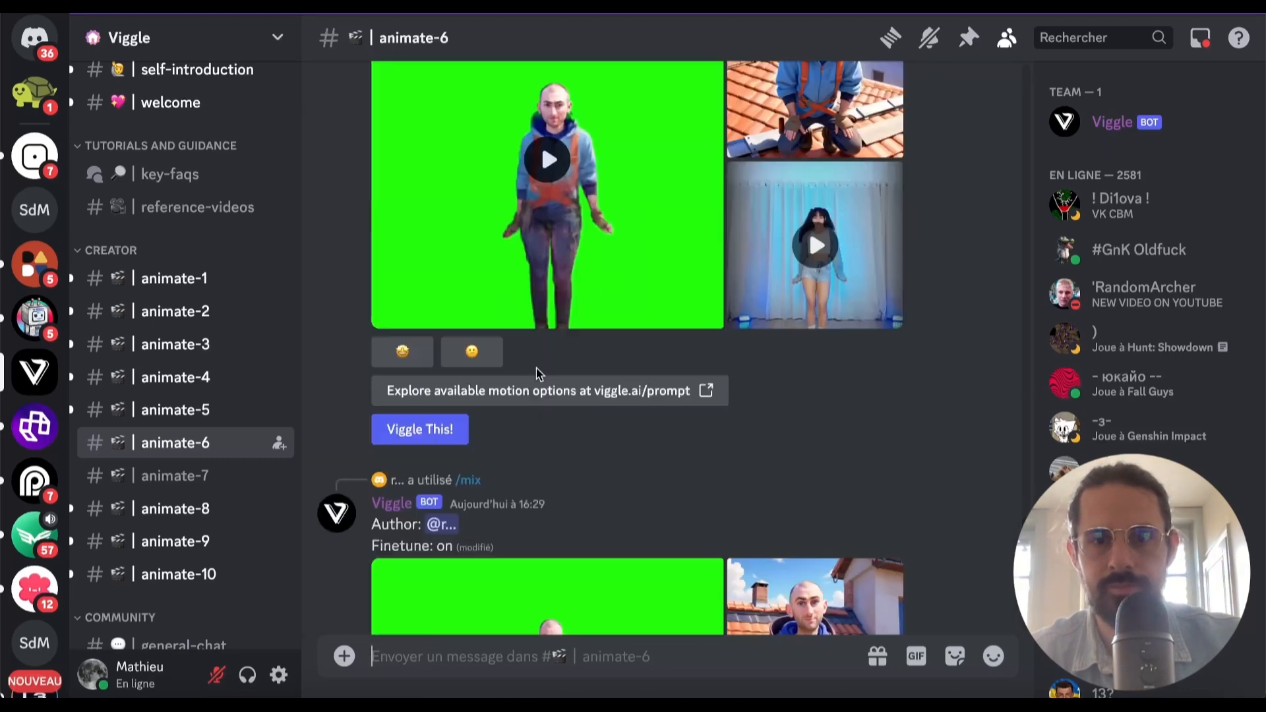
# Browse the generated videos in animate-6, playing the $billy_bounce animation and a green-screen /mix result
pyautogui.scroll(-6, 557, 353)
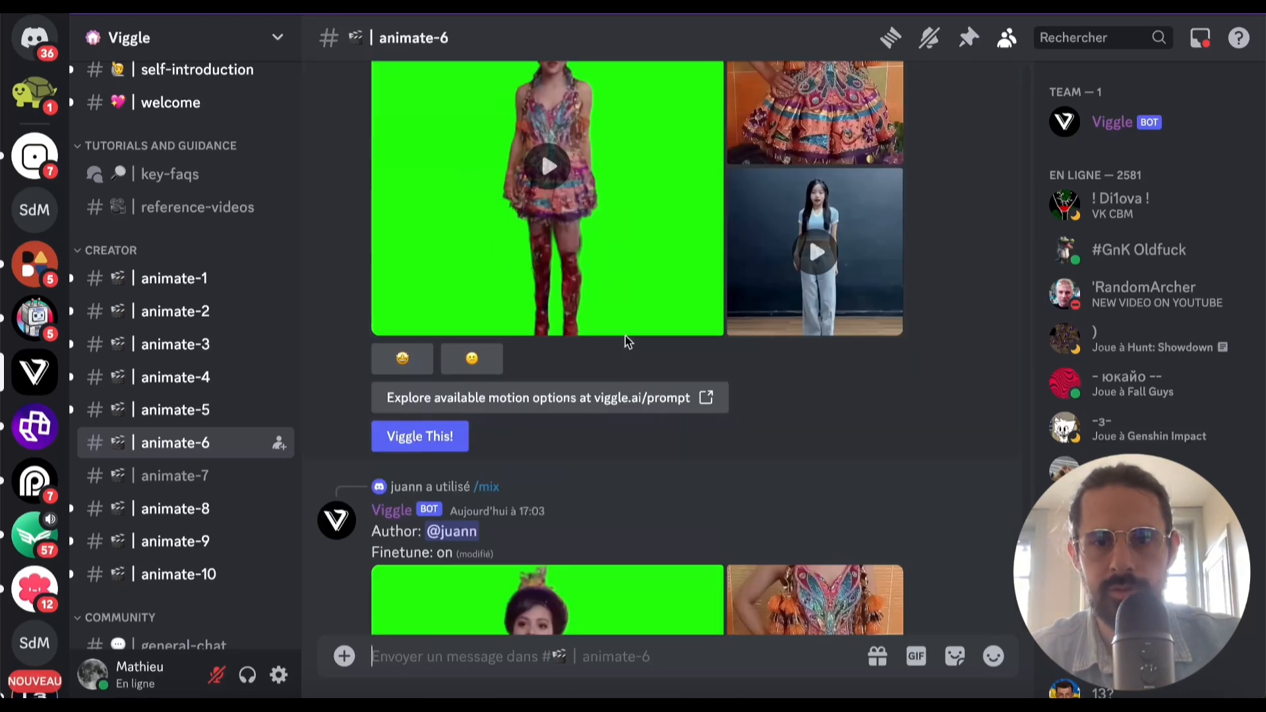
pyautogui.scroll(-6, 626, 342)
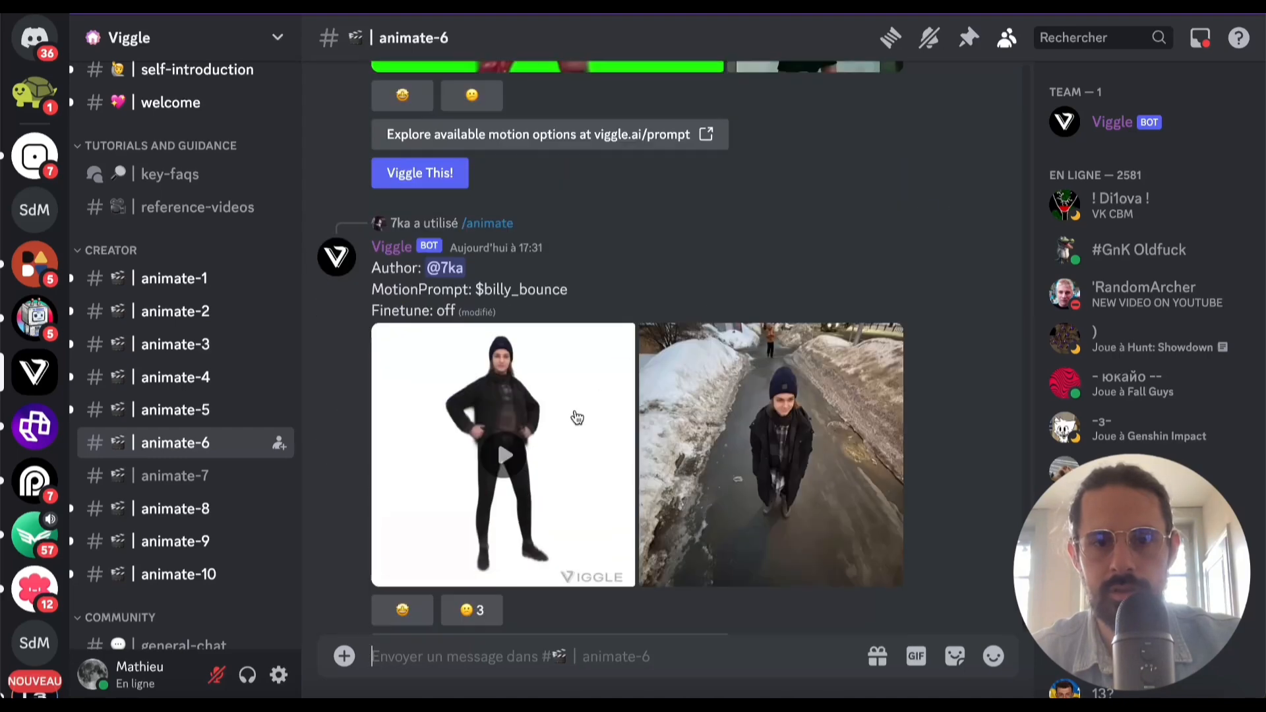
pyautogui.click(577, 418)
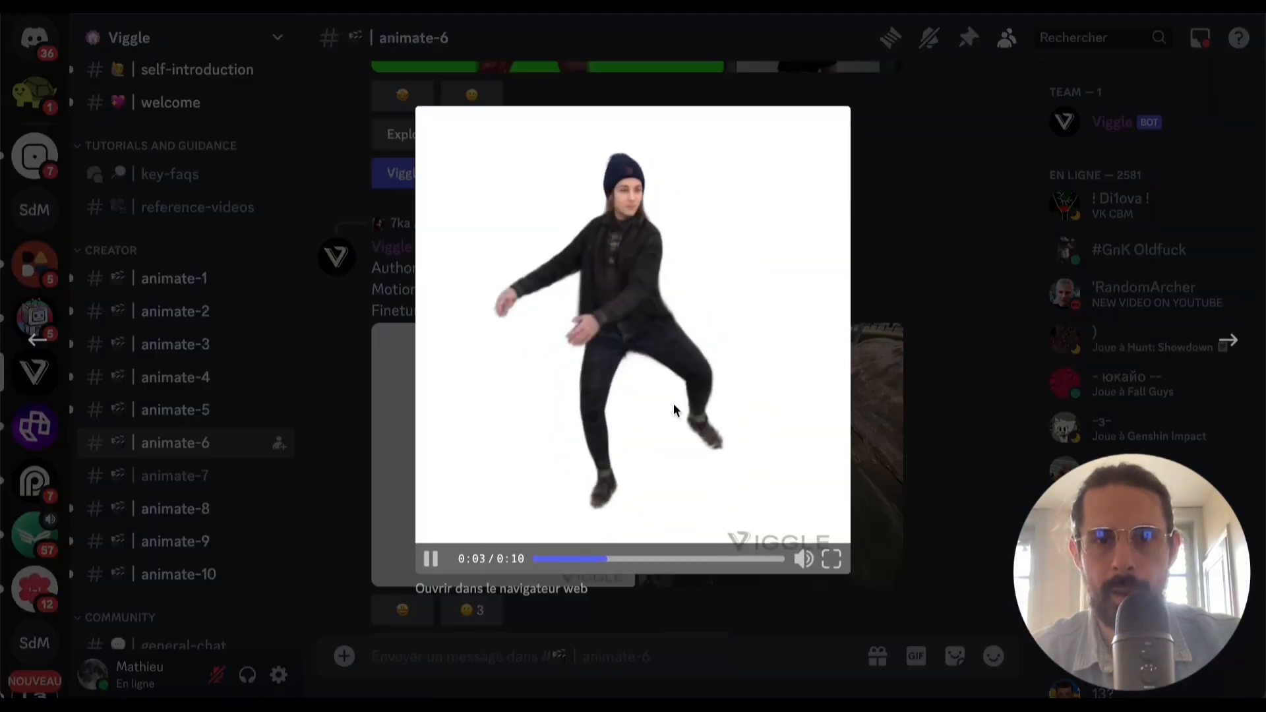
pyautogui.click(887, 343)
pyautogui.scroll(5, 888, 346)
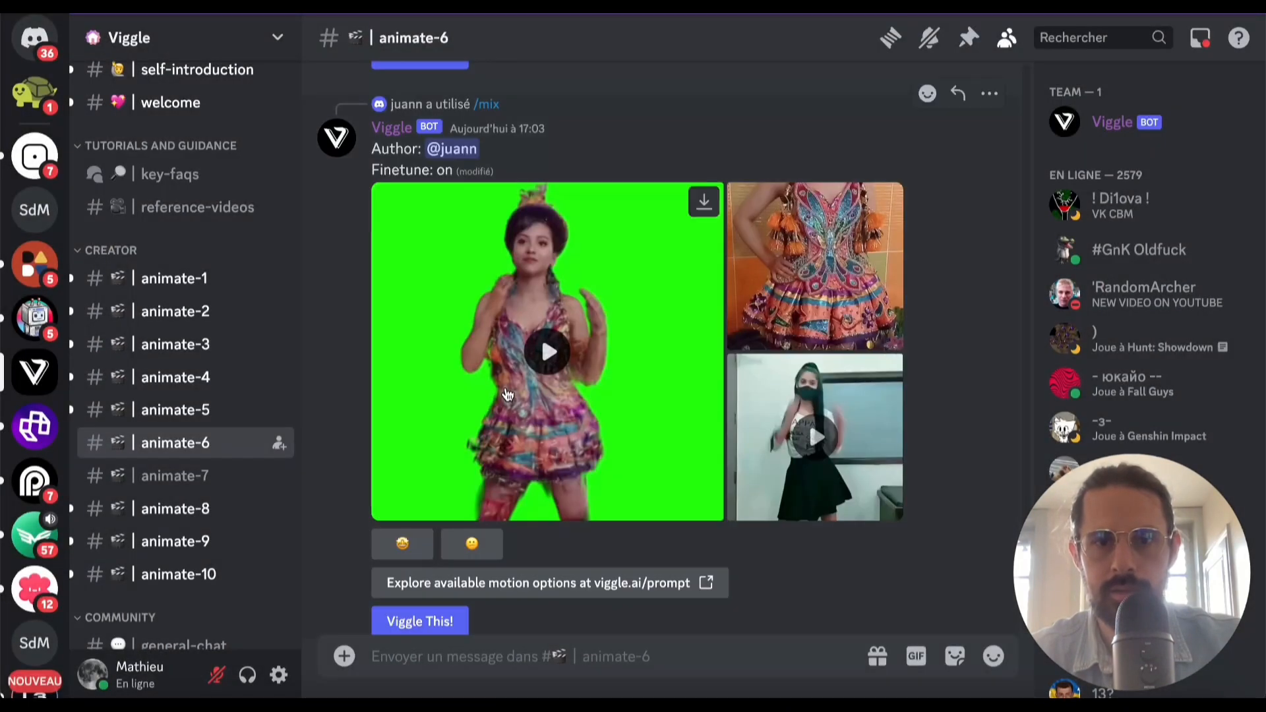
pyautogui.click(506, 394)
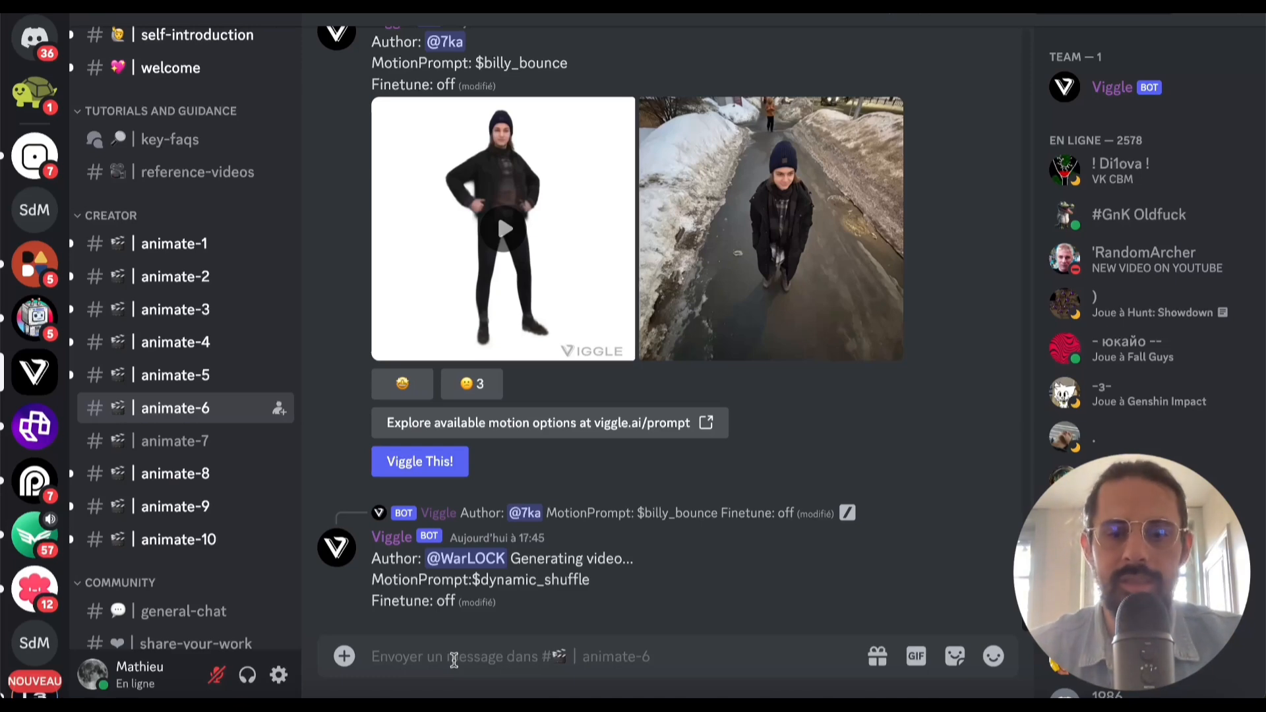
# Start the /mix command with NSMBUDX-Mario-1.png from the Desktop as character image and JennaOrtega.mp4 as motion video
pyautogui.write('/mix')
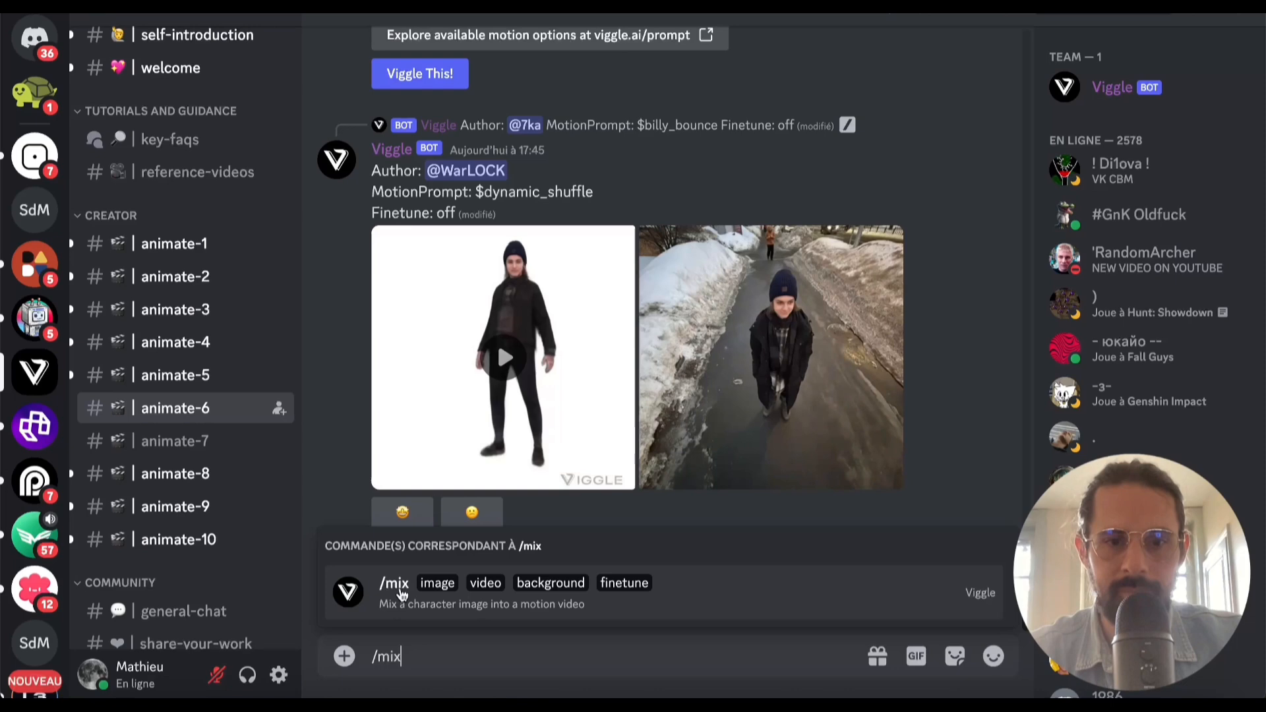
pyautogui.click(400, 590)
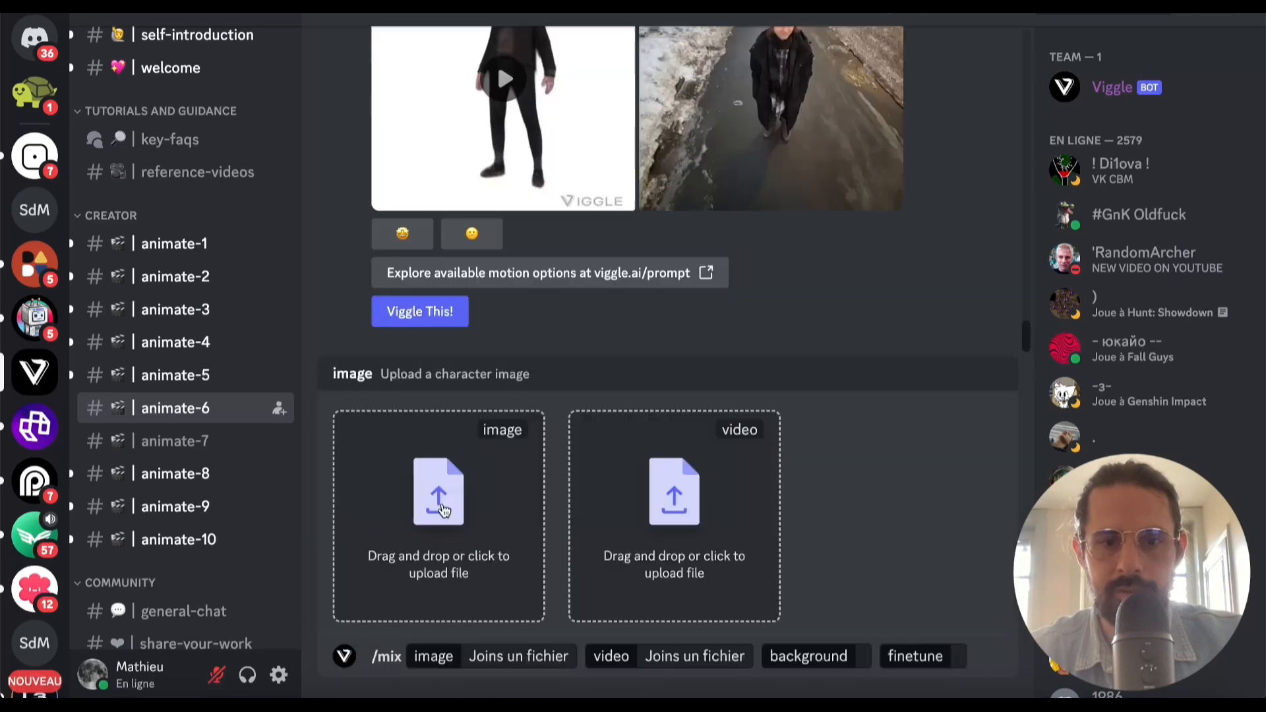
pyautogui.click(443, 509)
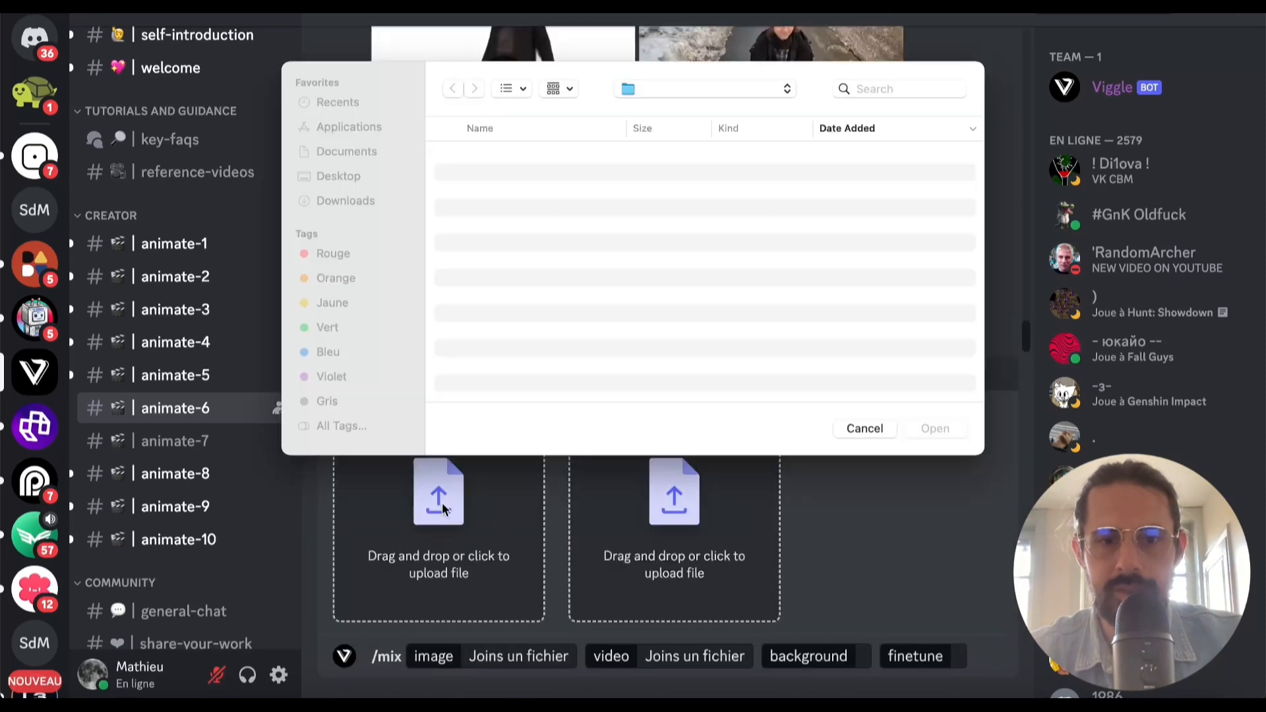
pyautogui.click(338, 176)
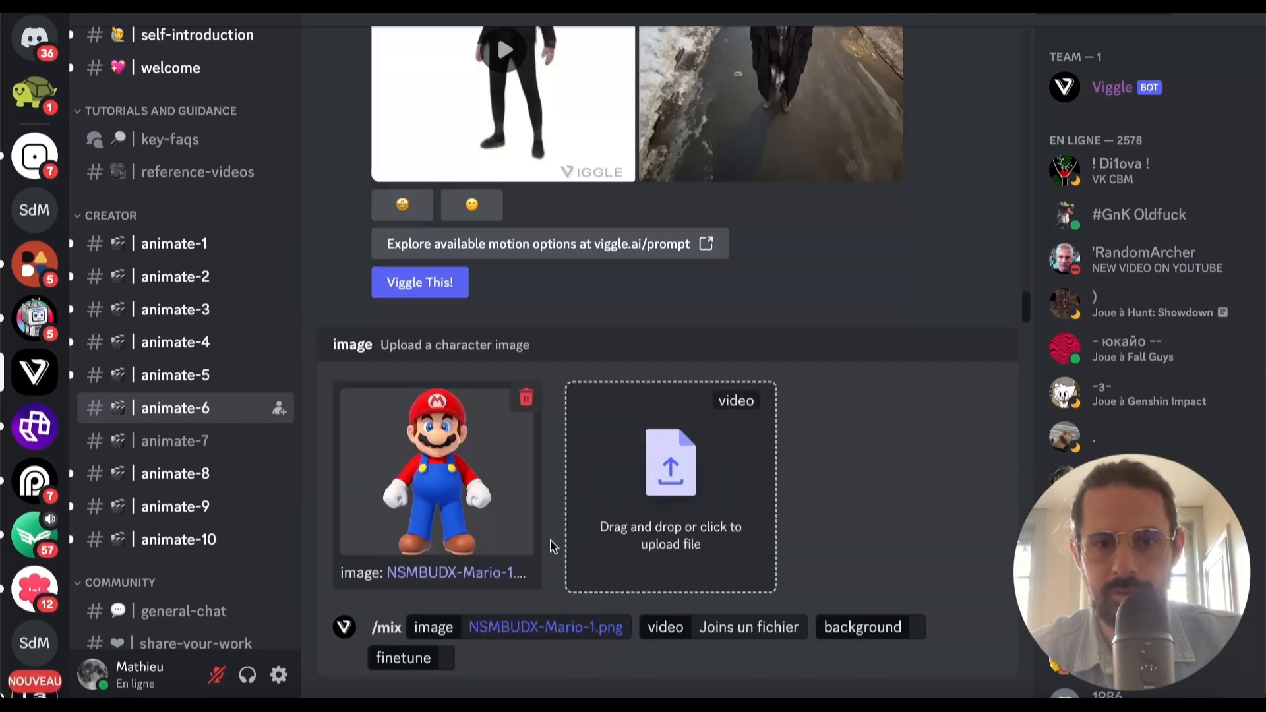
pyautogui.click(669, 472)
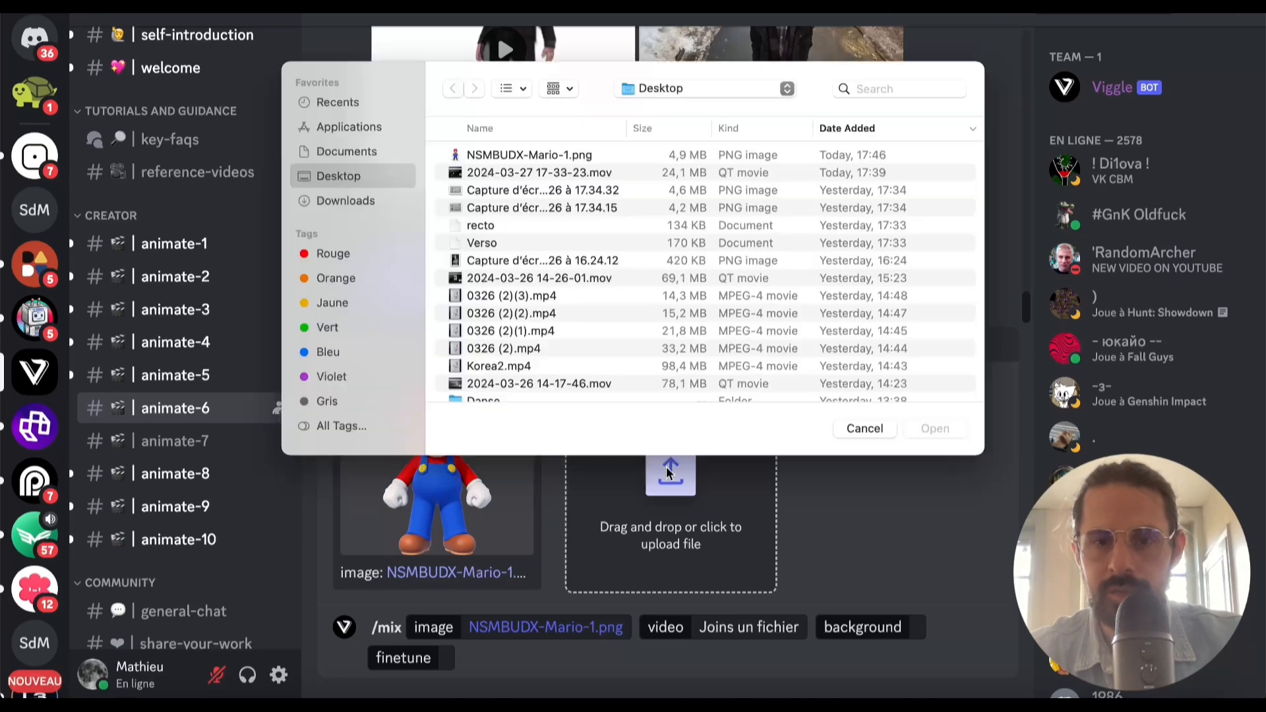
pyautogui.doubleClick(520, 210)
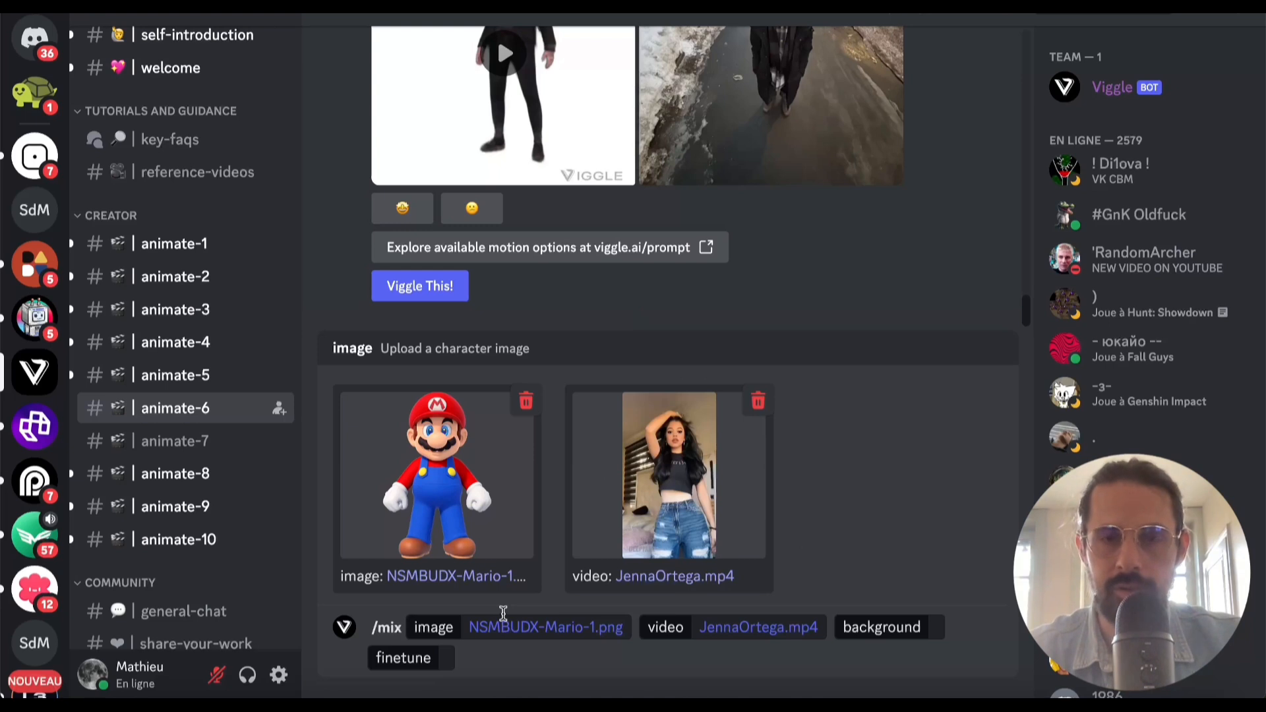
# Set the mix background to Green and finetune to On, and send the command
pyautogui.press('Tab')
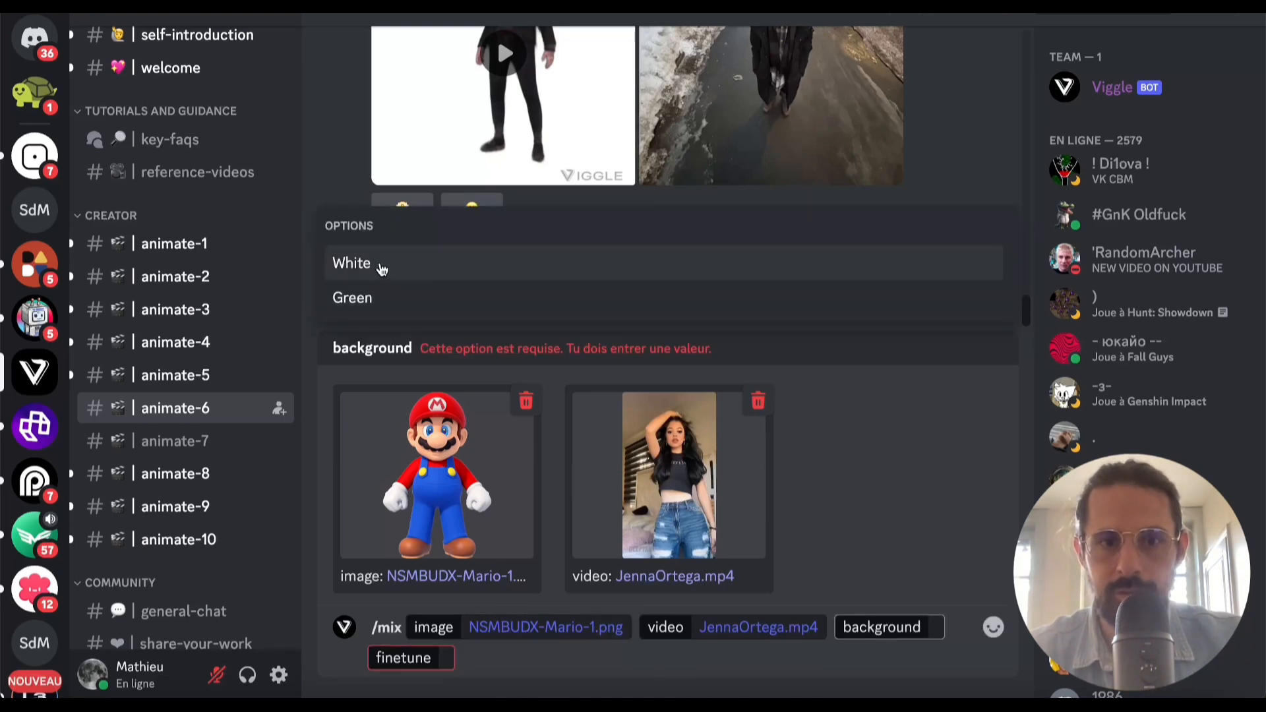
pyautogui.click(375, 298)
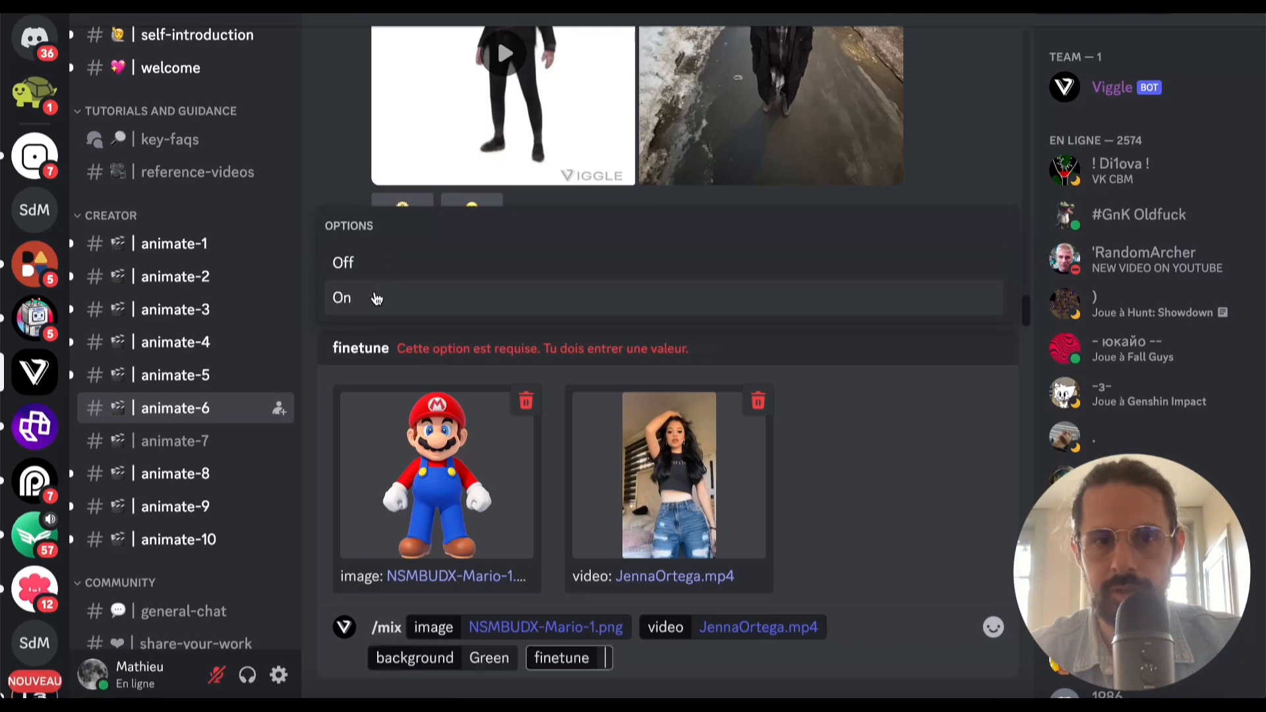
pyautogui.click(367, 292)
pyautogui.press('Return')
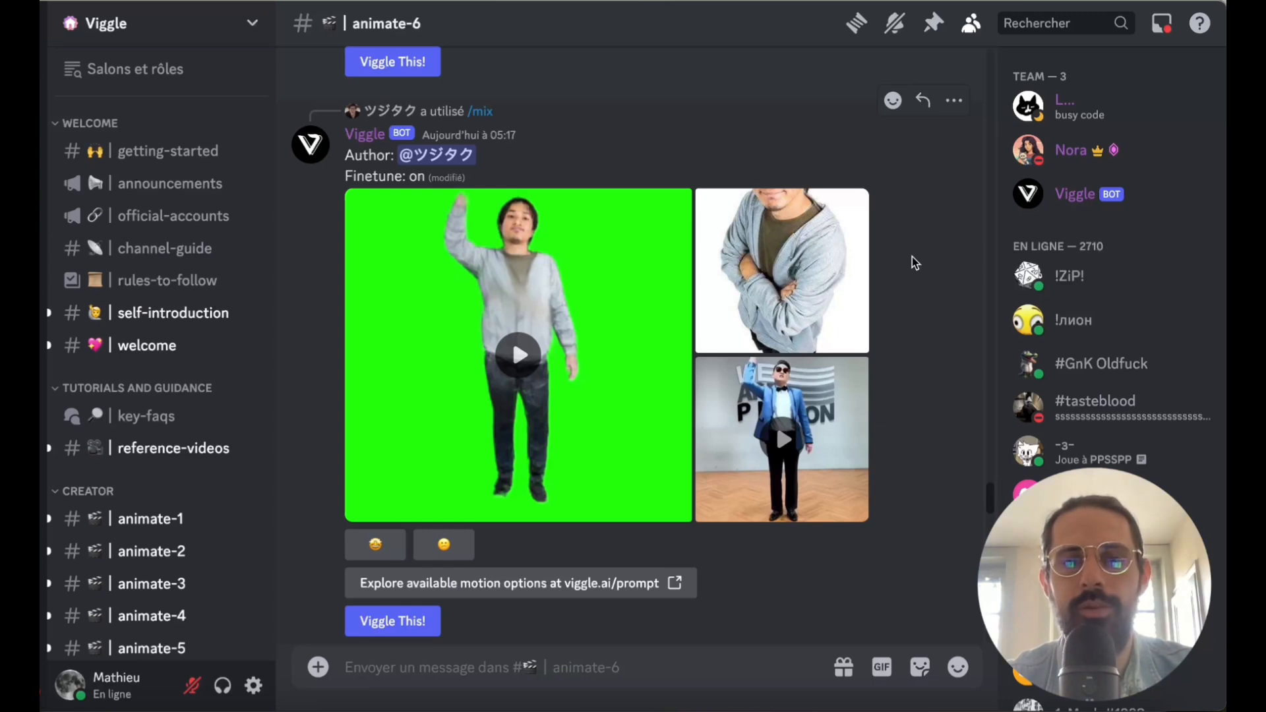
pyautogui.scroll(-4, 918, 341)
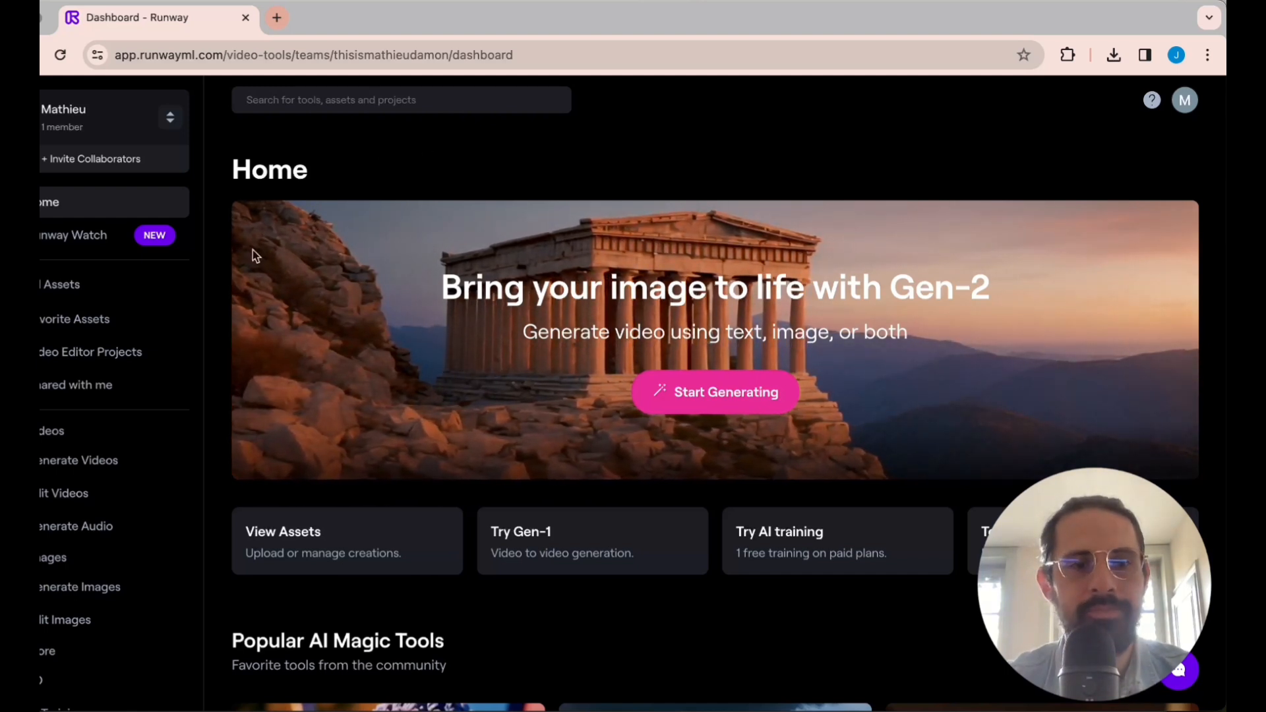
# Switch to Runway, open the Inpainting tool for editing videos, and load Rocky running.mp4 into the project
pyautogui.scroll(-3, 156, 517)
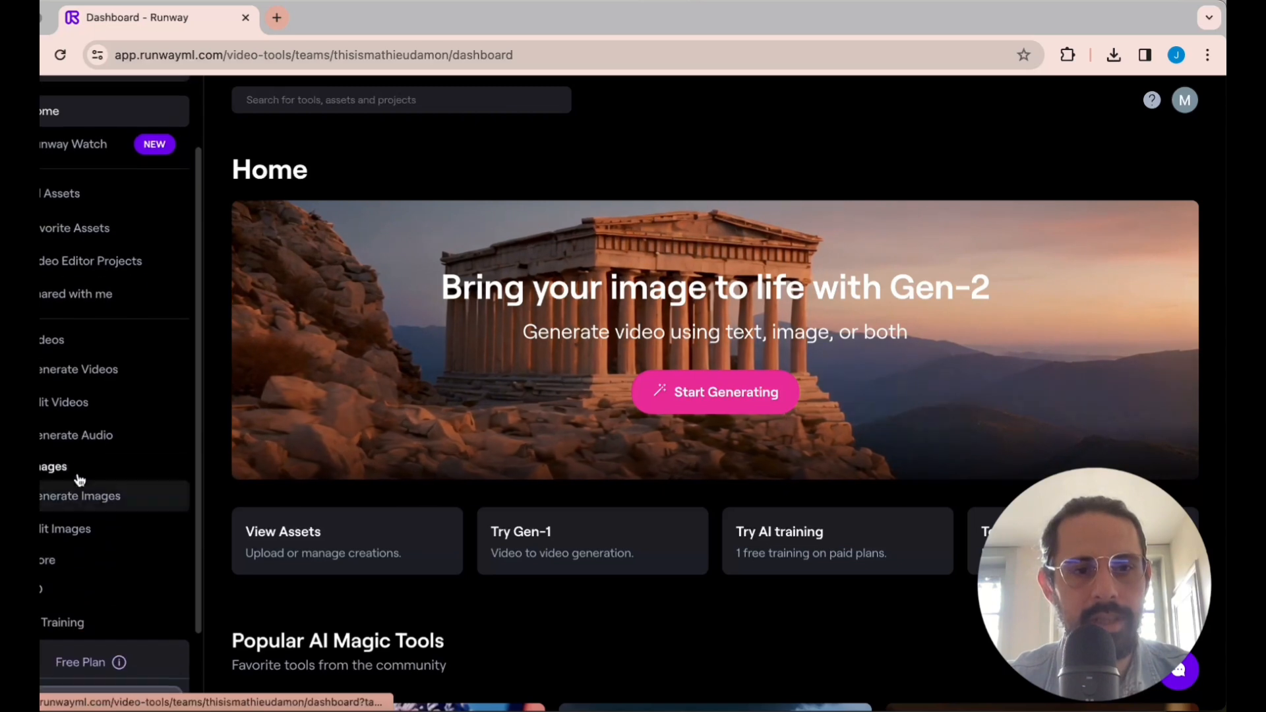
pyautogui.click(66, 404)
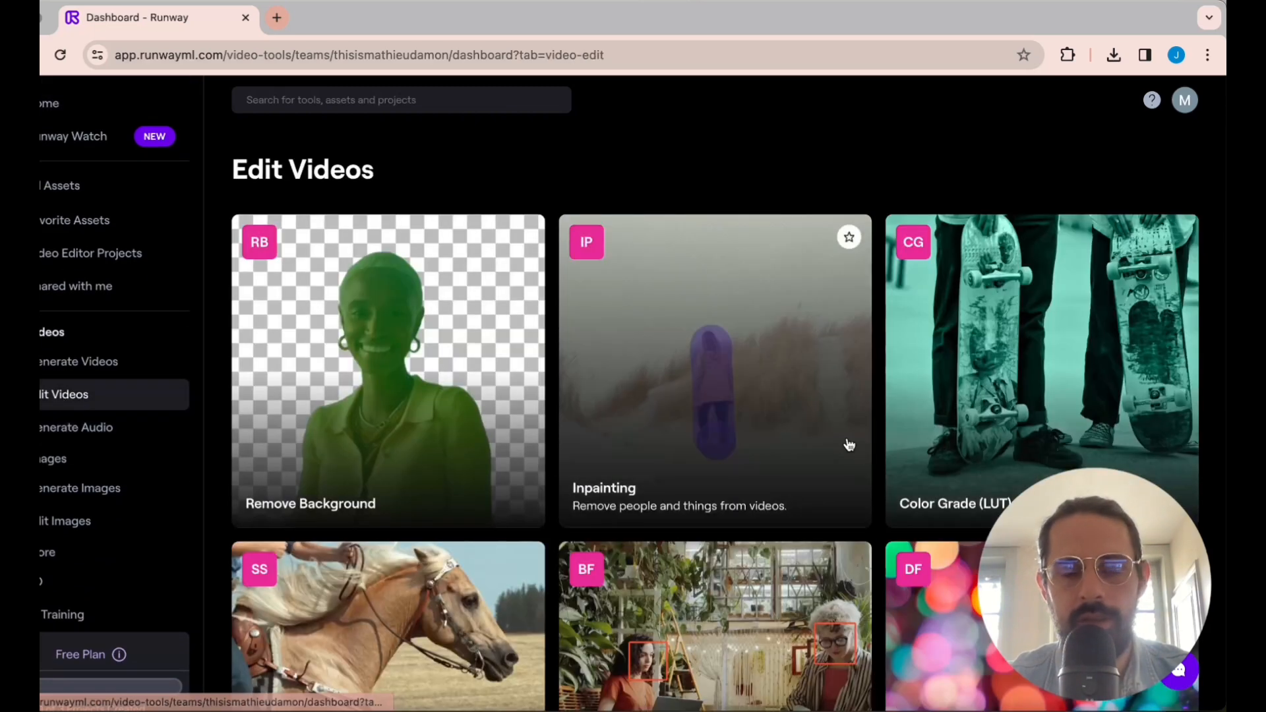
pyautogui.click(711, 370)
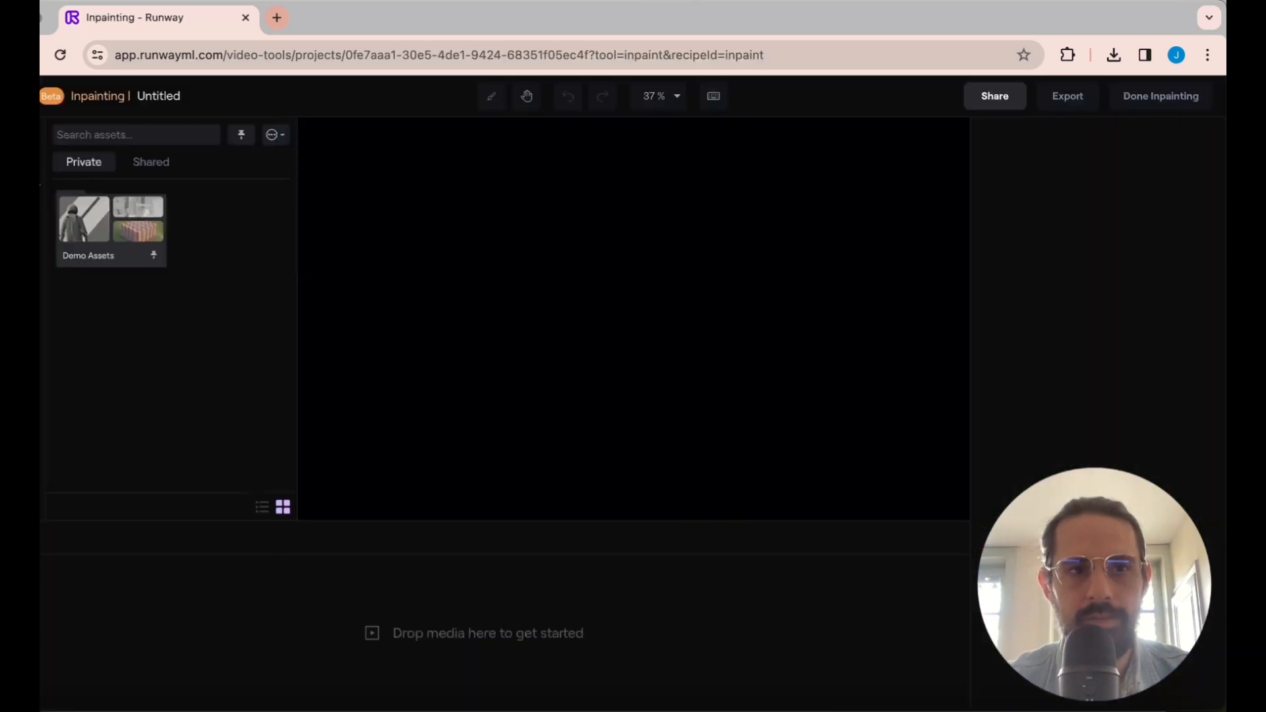
pyautogui.moveTo(1253, 396); pyautogui.dragTo(490, 365)
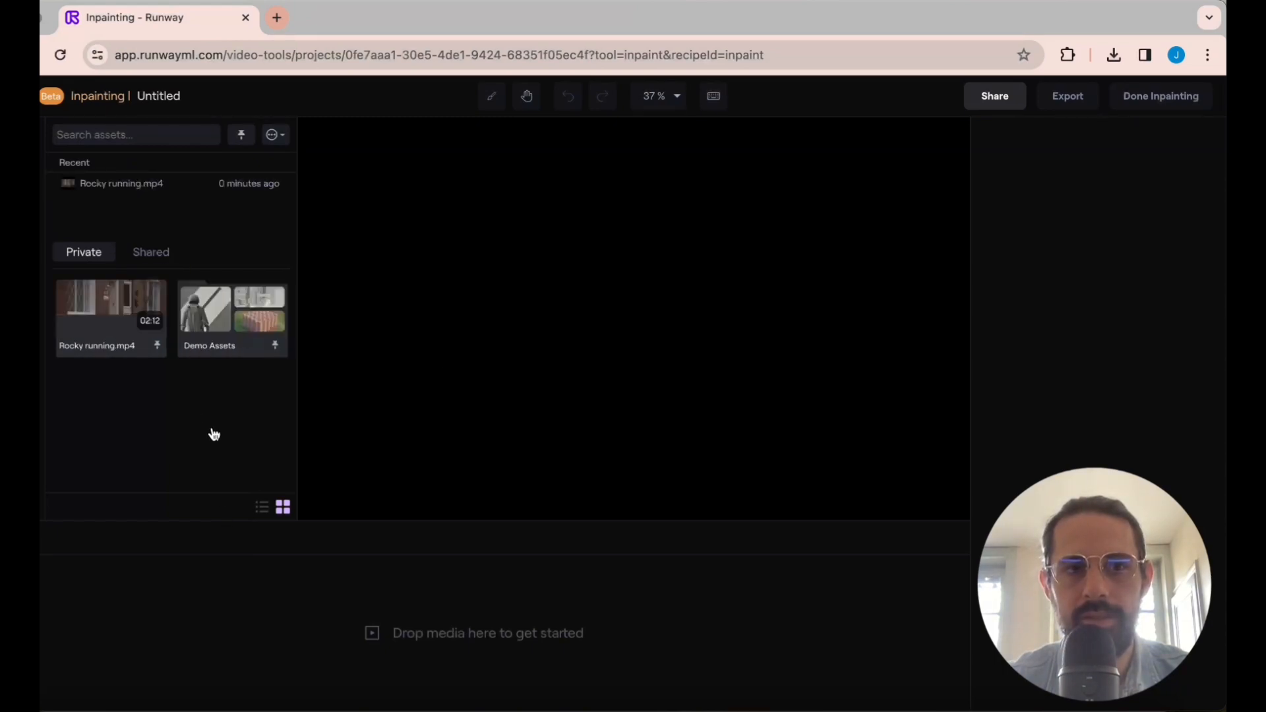
pyautogui.moveTo(79, 307); pyautogui.dragTo(653, 331)
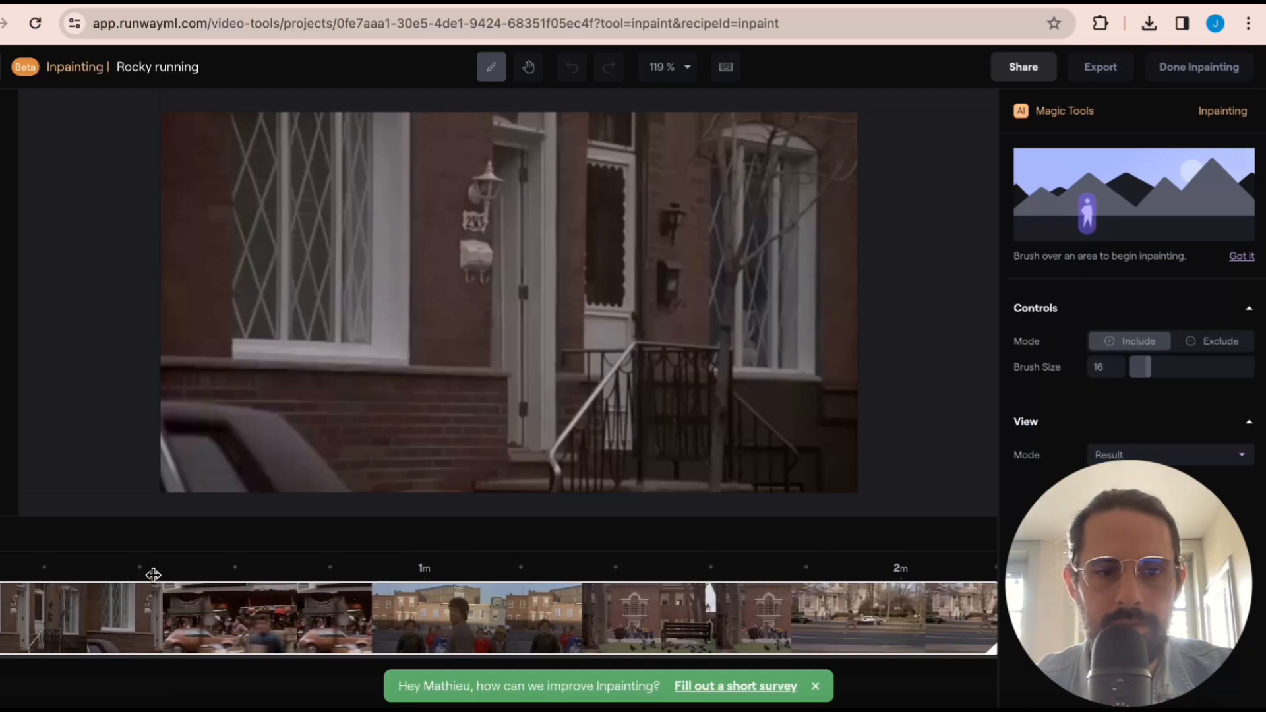
# Brush over the running man with brush size 30 in the scene shortly before the 1-minute mark
pyautogui.click(153, 575)
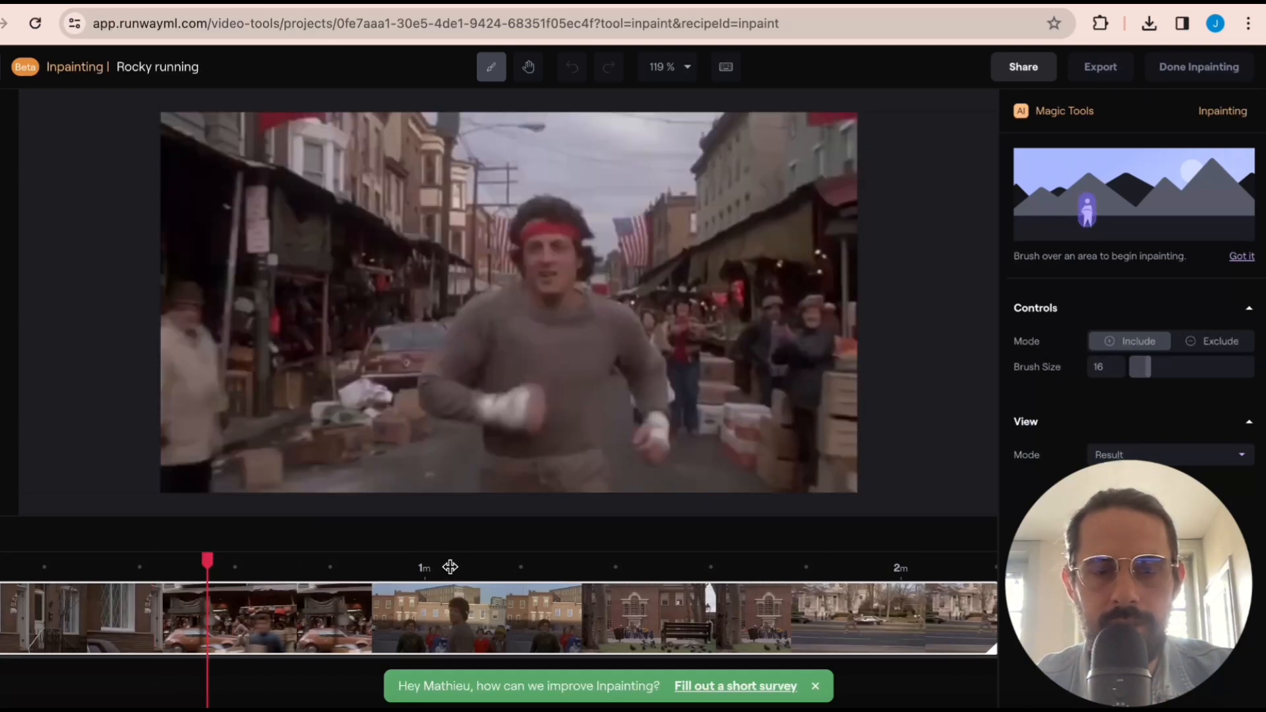
pyautogui.click(450, 567)
pyautogui.click(236, 557)
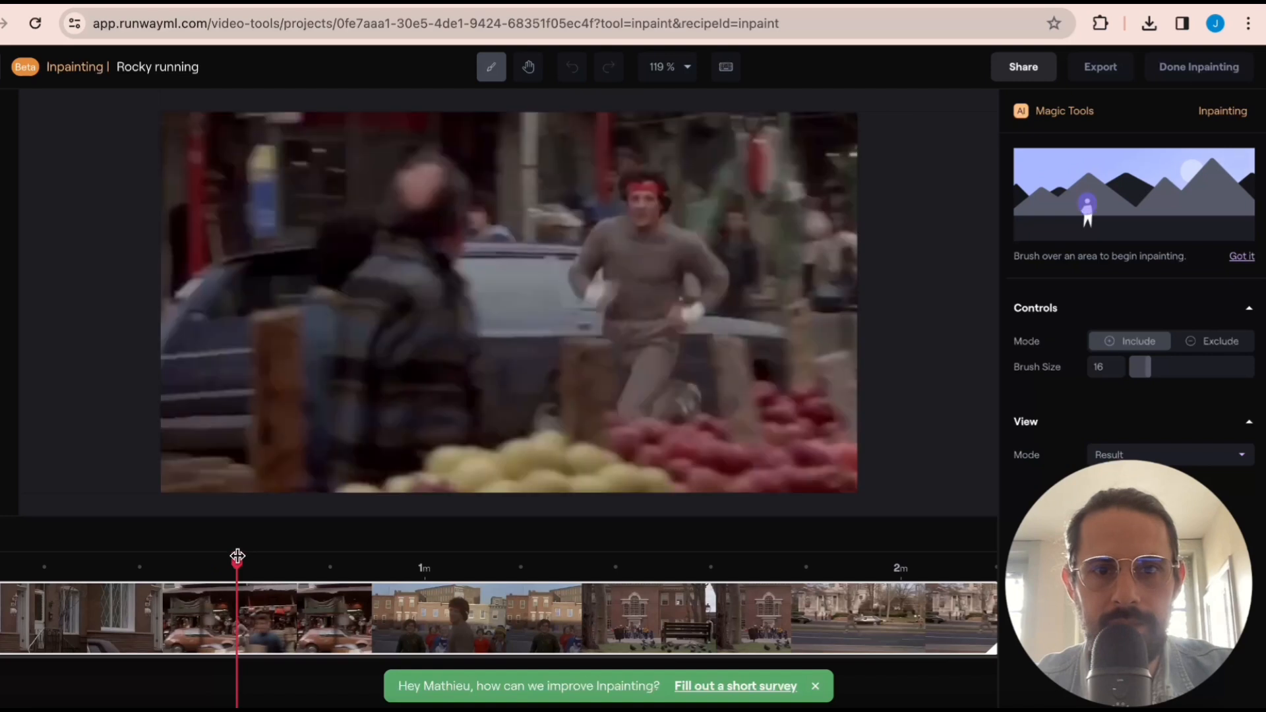
pyautogui.click(254, 557)
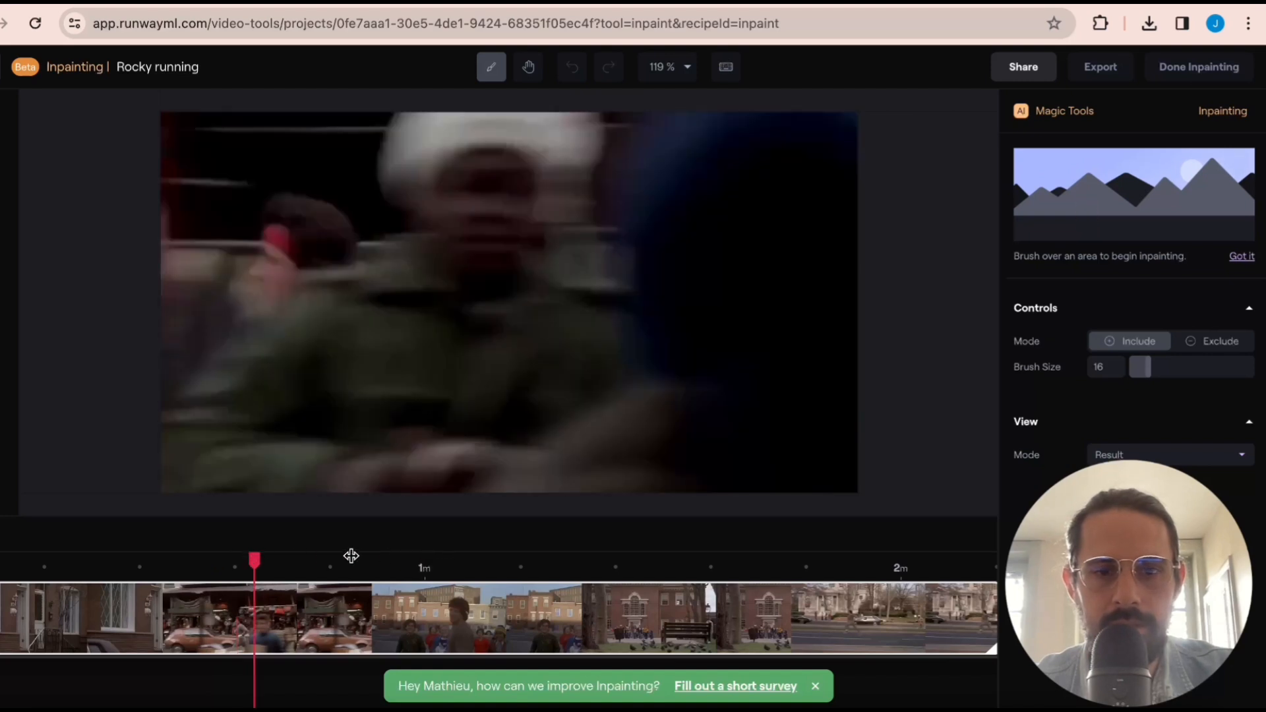
pyautogui.click(350, 557)
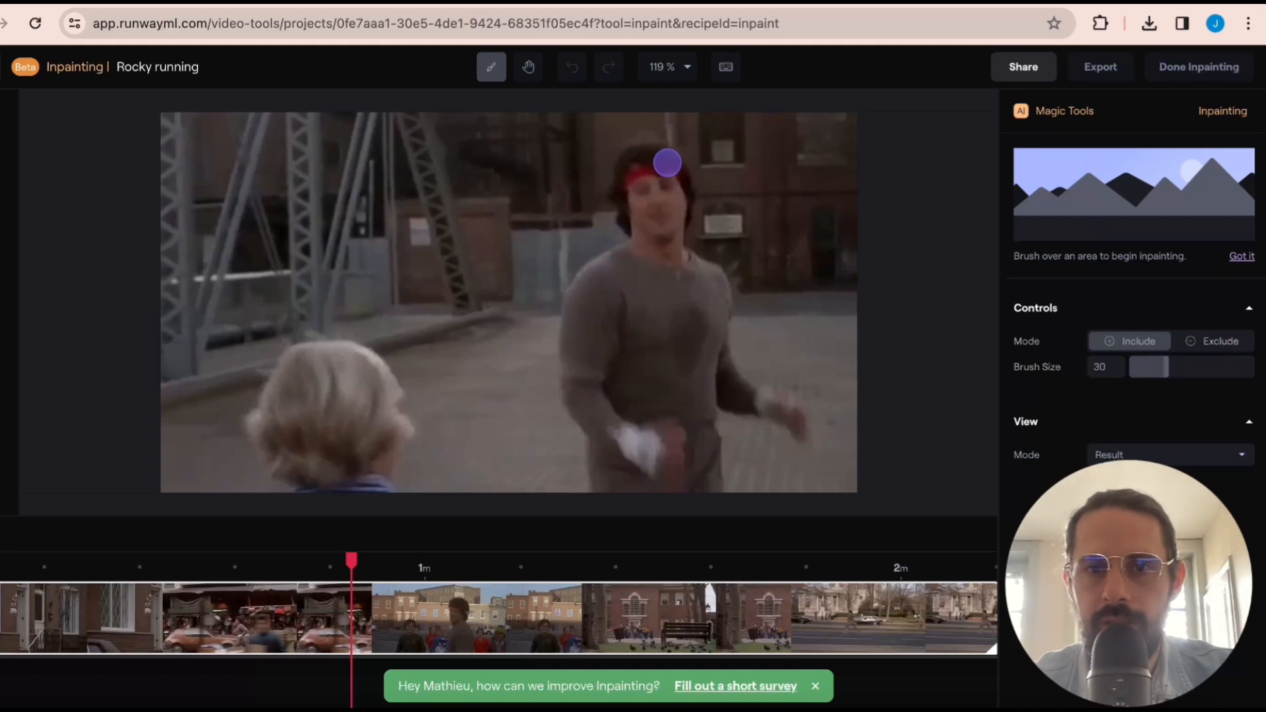
pyautogui.moveTo(667, 163)
pyautogui.mouseDown()
pyautogui.moveTo(646, 159)
pyautogui.moveTo(575, 410)
pyautogui.moveTo(724, 377)
pyautogui.moveTo(636, 257)
pyautogui.moveTo(677, 325)
pyautogui.moveTo(642, 427)
pyautogui.mouseUp()
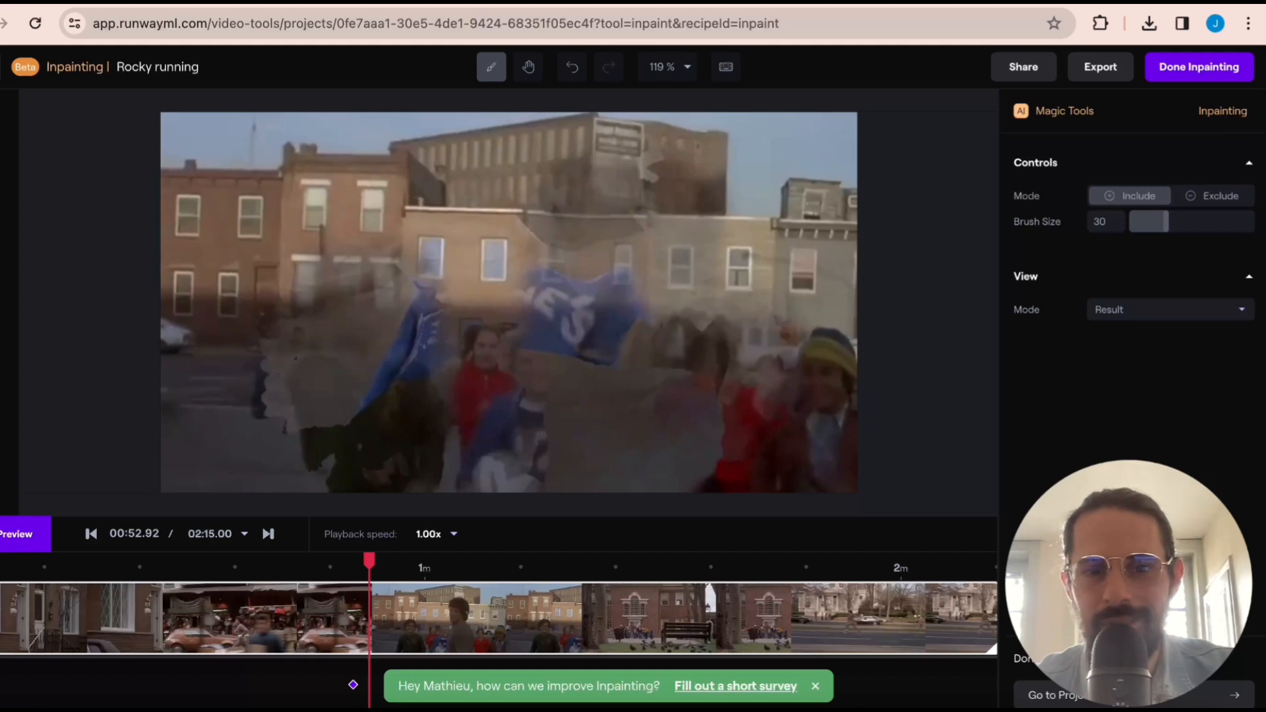
# Brush over the runner in further scenes along the timeline to add inpainting keyframes, and preview the video
pyautogui.click(458, 589)
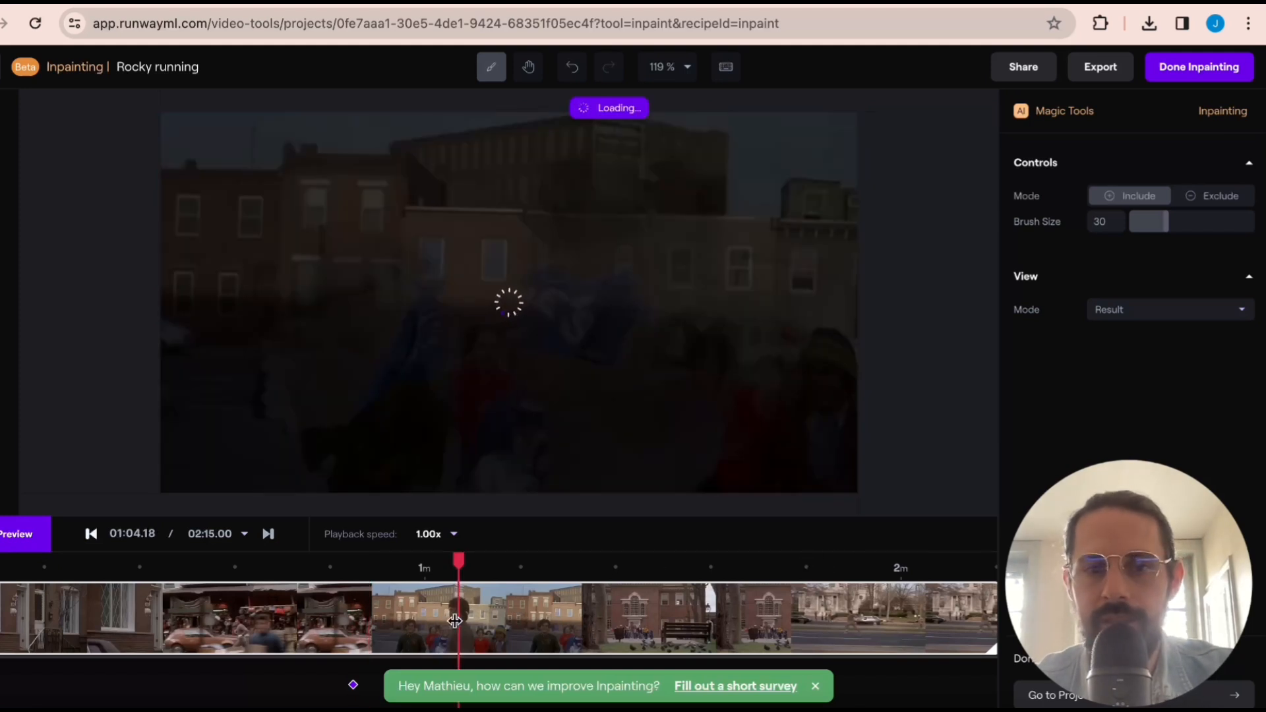
pyautogui.click(448, 571)
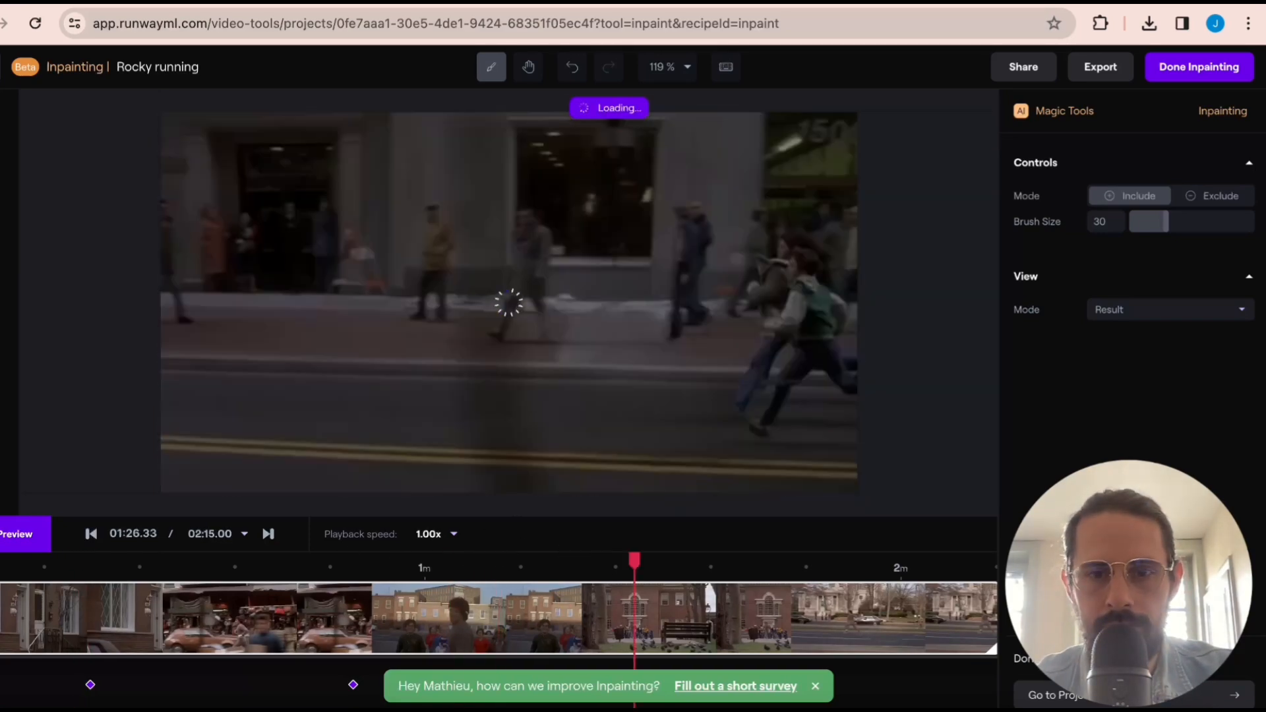
pyautogui.click(514, 260)
pyautogui.click(2, 534)
pyautogui.click(2, 536)
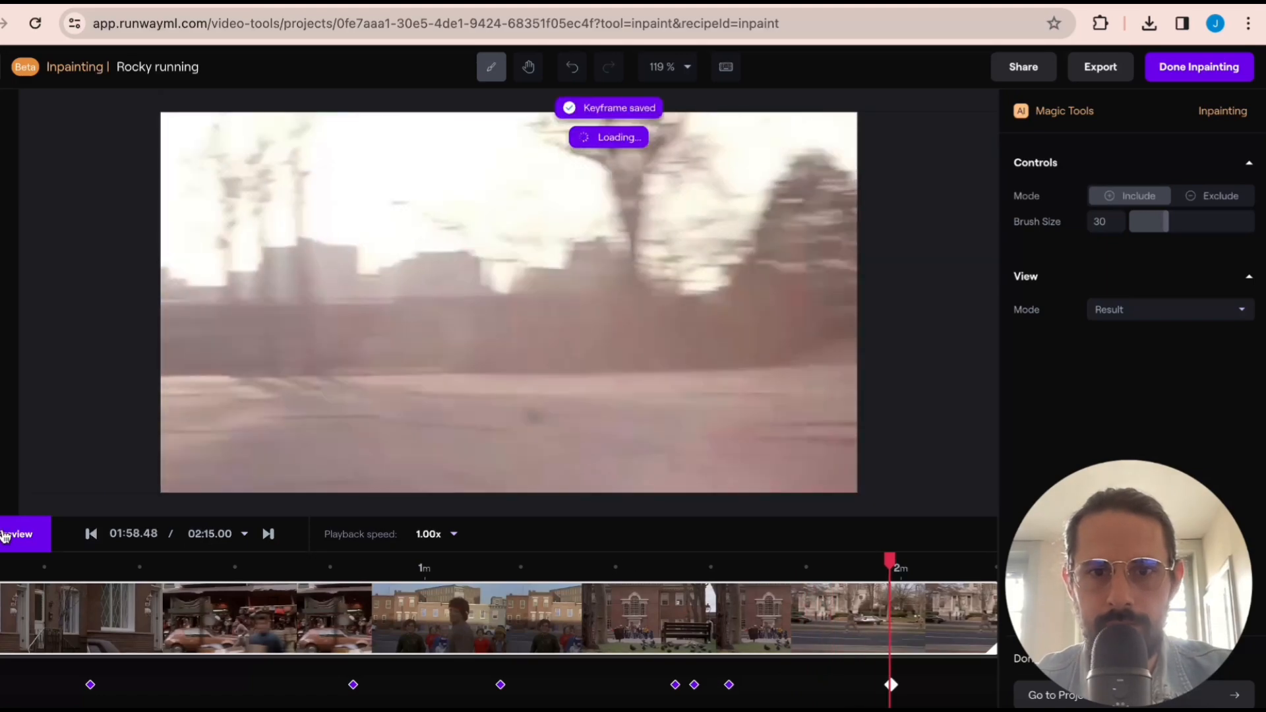
pyautogui.click(483, 356)
pyautogui.click(481, 355)
pyautogui.click(2, 535)
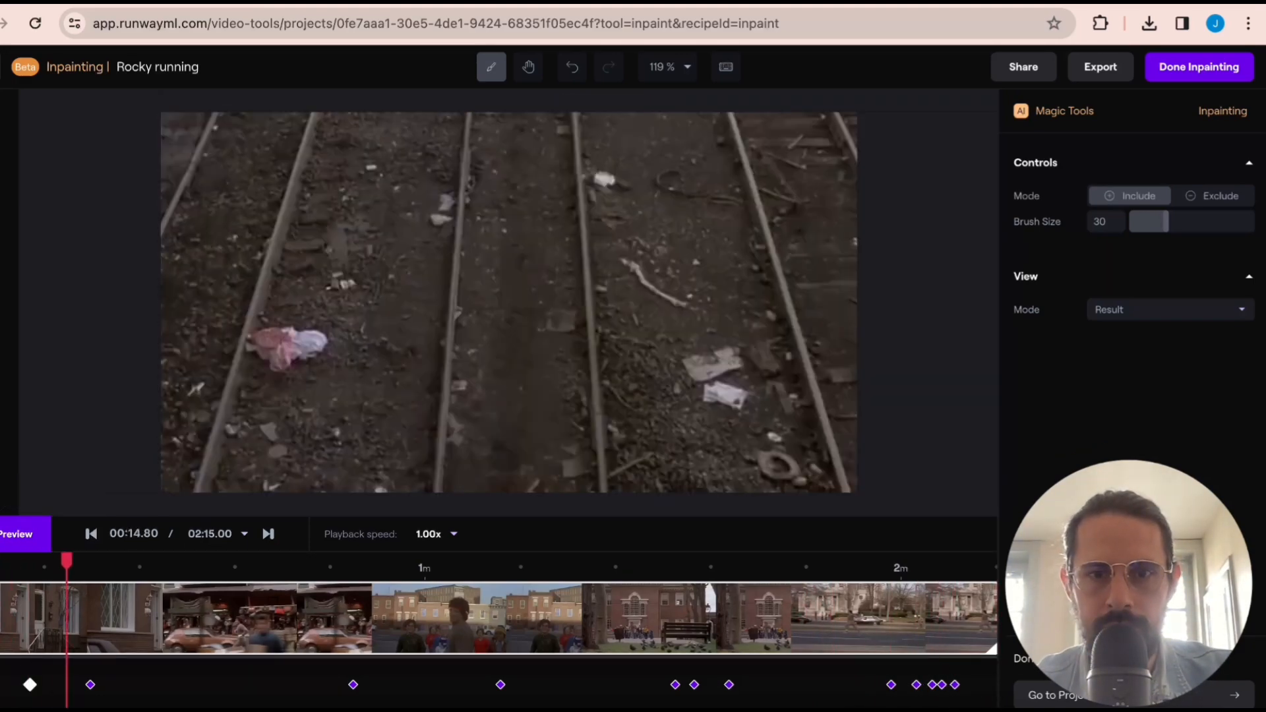
# Brush over the runner in the early scenes between about 0:15 and 0:36 to add inpainting keyframes
pyautogui.click(526, 350)
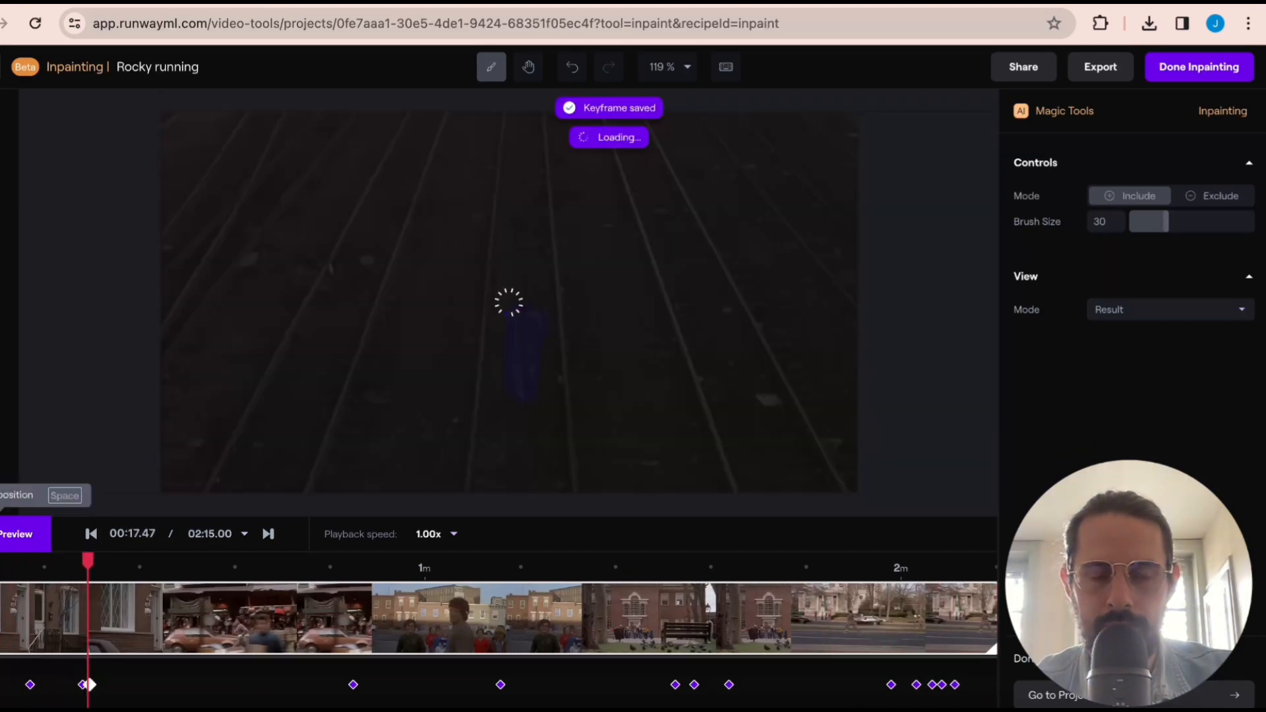
pyautogui.click(7, 542)
pyautogui.click(6, 543)
pyautogui.click(529, 359)
pyautogui.click(6, 542)
pyautogui.click(484, 316)
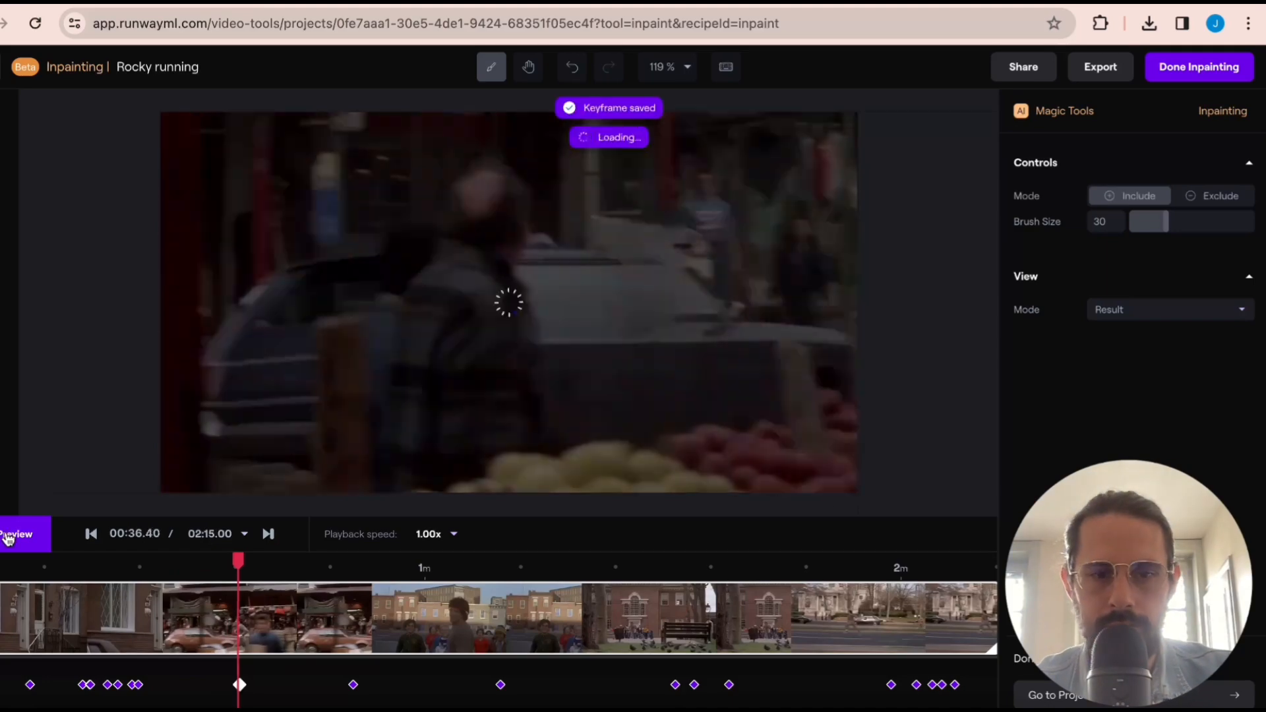
# Mask the runner in the scenes from about 0:36 to 1:02, adding an inpainting keyframe wherever he reappears
pyautogui.click(9, 540)
pyautogui.click(9, 550)
pyautogui.click(710, 300)
pyautogui.click(18, 547)
pyautogui.click(20, 548)
pyautogui.click(514, 271)
pyautogui.click(18, 546)
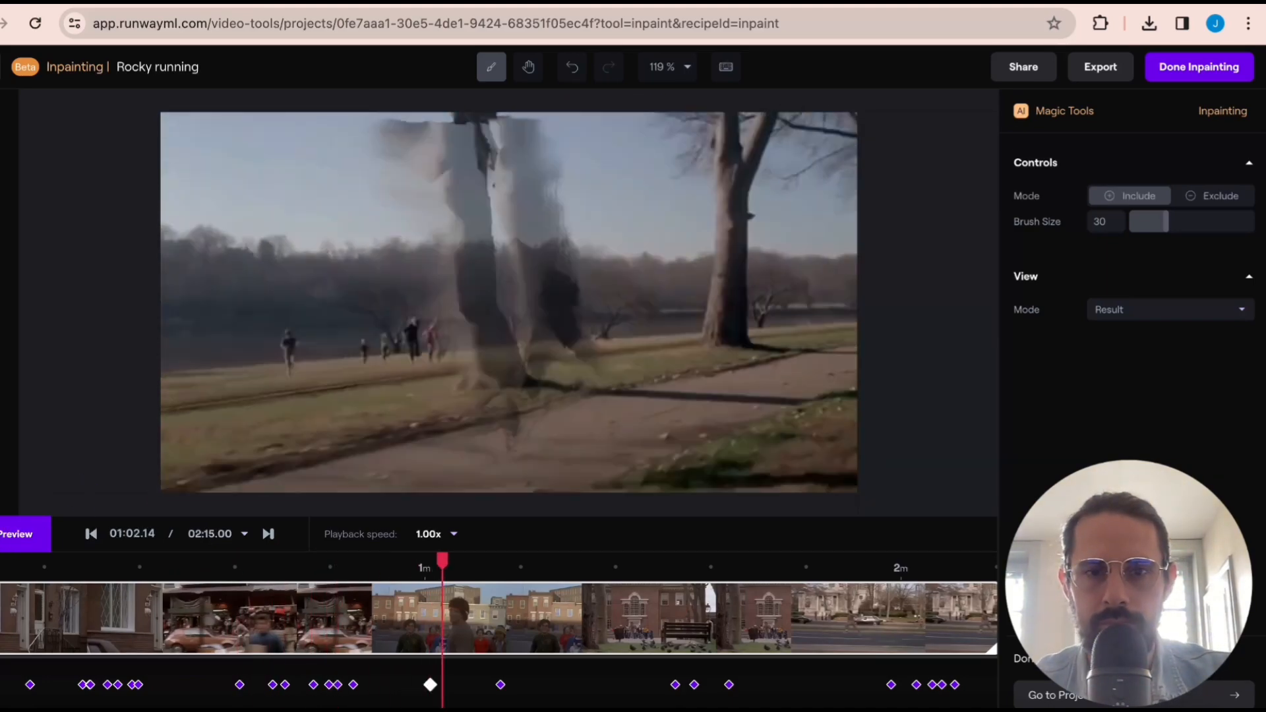
# Paint over the runner in the remaining scenes after about 1:02, alternating with previews to find each new appearance
pyautogui.click(514, 297)
pyautogui.click(8, 553)
pyautogui.click(8, 552)
pyautogui.click(508, 302)
pyautogui.click(26, 544)
pyautogui.click(16, 544)
pyautogui.click(491, 330)
pyautogui.click(17, 544)
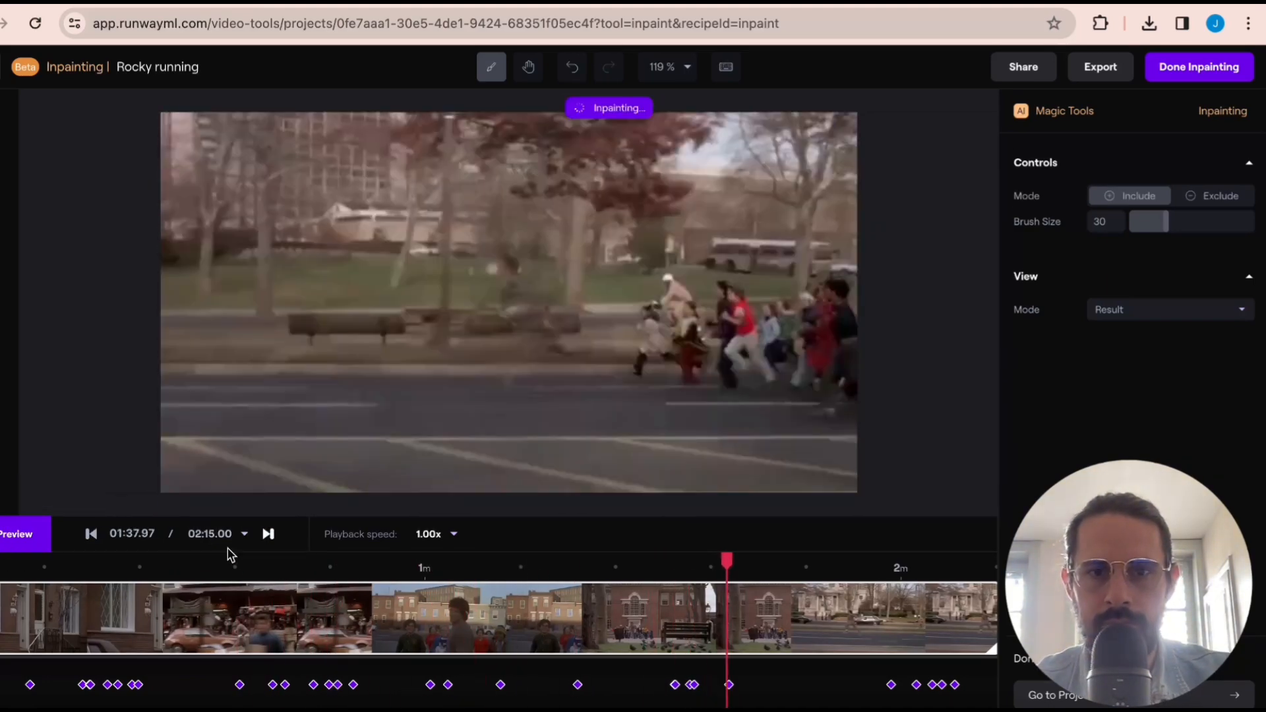
pyautogui.click(19, 545)
pyautogui.moveTo(531, 203)
pyautogui.mouseDown()
pyautogui.moveTo(474, 235)
pyautogui.moveTo(633, 385)
pyautogui.moveTo(571, 280)
pyautogui.mouseUp()
pyautogui.click(19, 545)
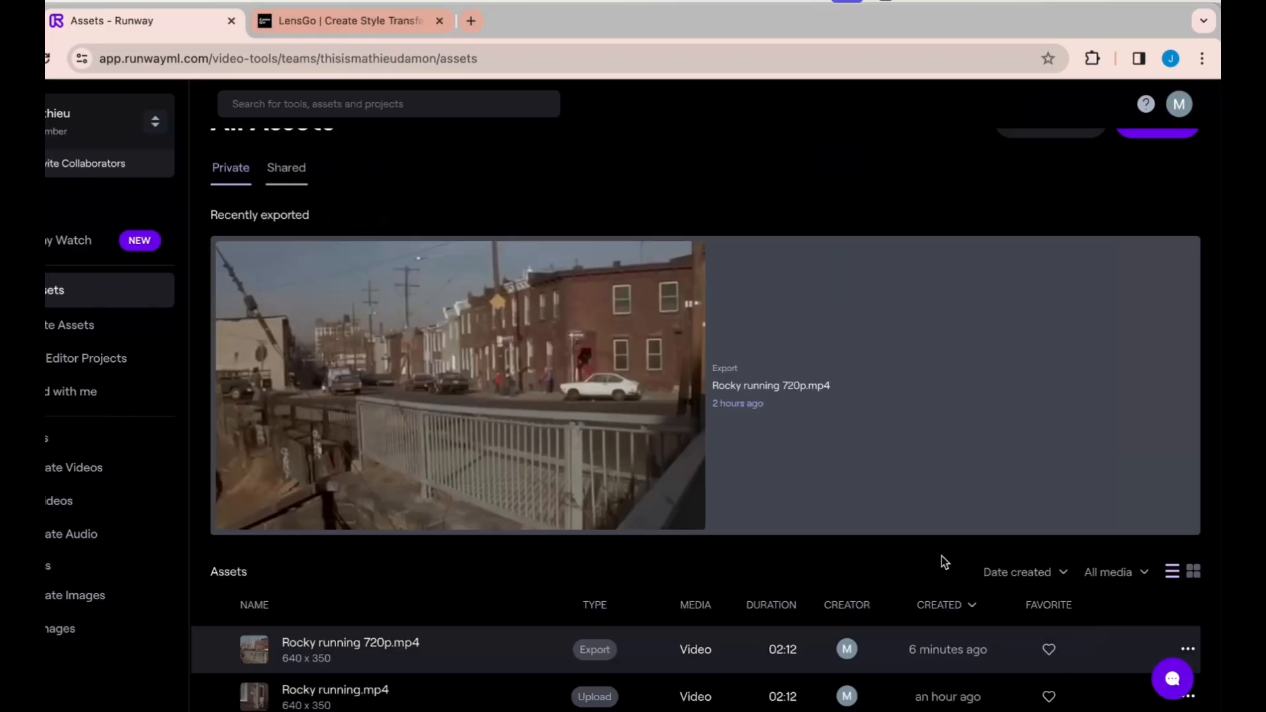
# Download the exported video Rocky running 720p.mp4 from the Runway assets
pyautogui.click(1186, 648)
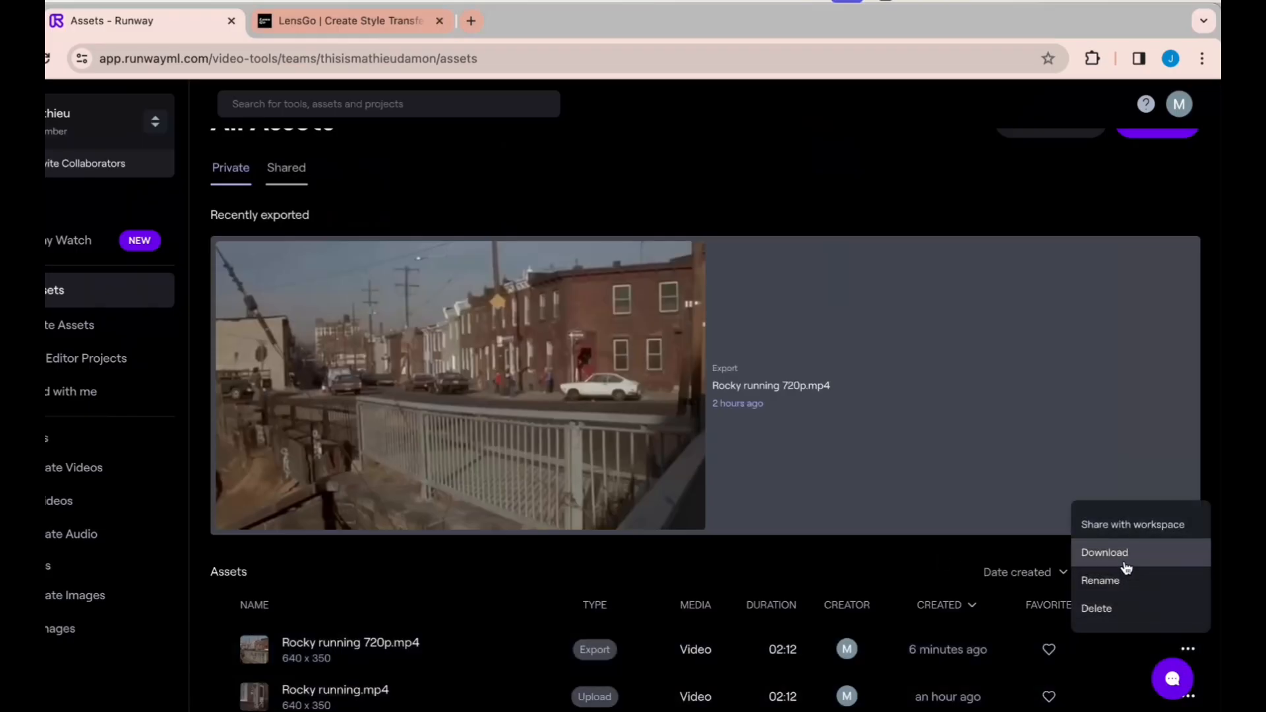
pyautogui.click(850, 185)
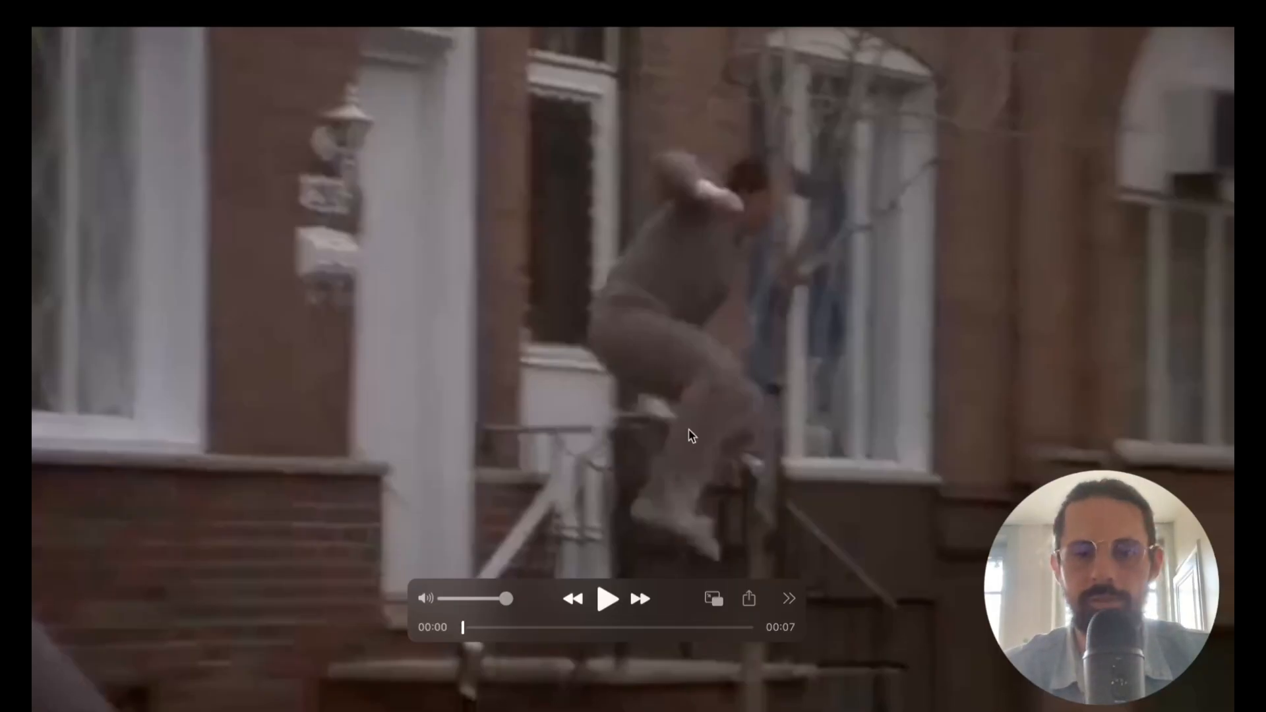
# Play the original running clip muted, pause it at about 00:05 with the runner in full view, and capture the frame as a screenshot
pyautogui.moveTo(506, 598); pyautogui.dragTo(392, 609)
pyautogui.click(602, 598)
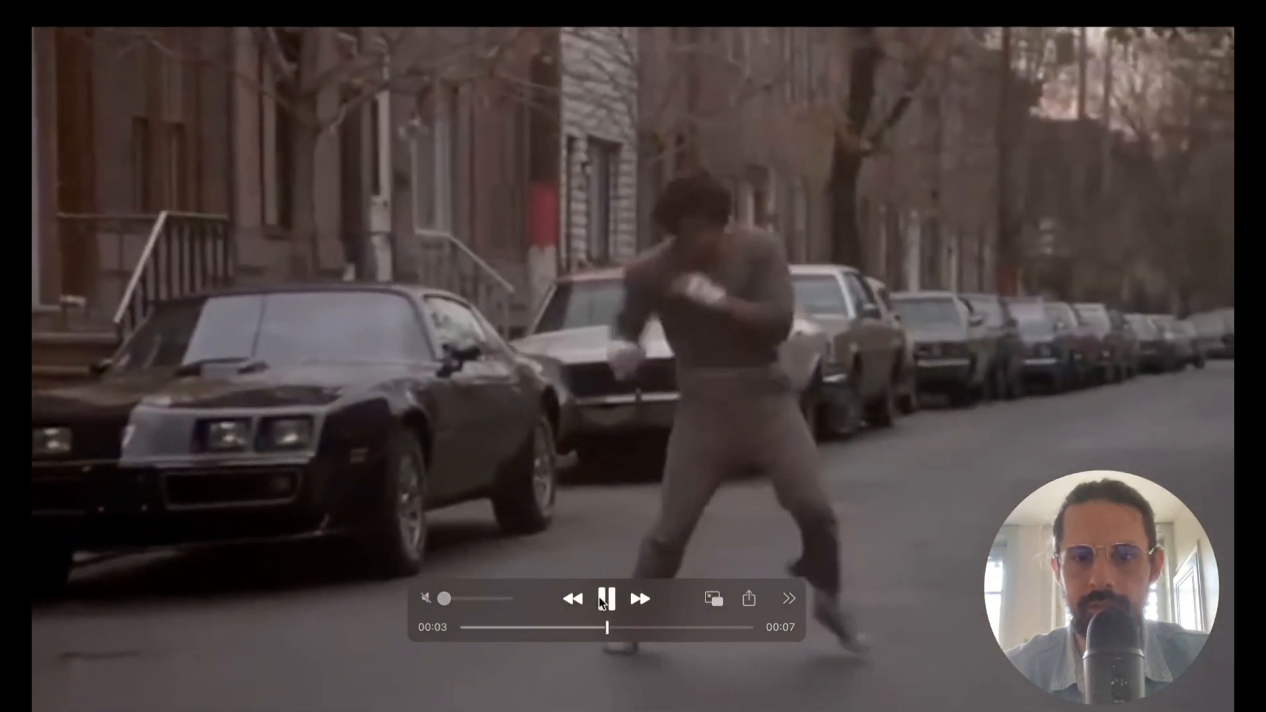
pyautogui.click(605, 599)
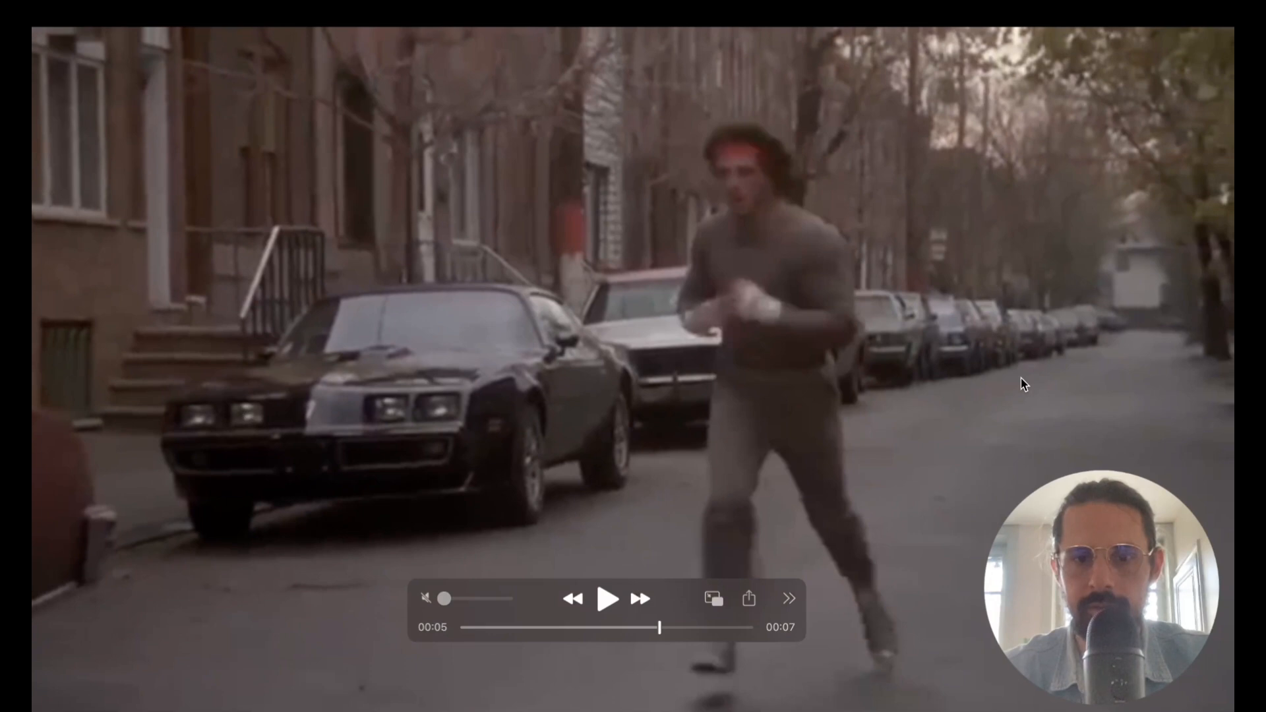
pyautogui.press('super+shift+4')
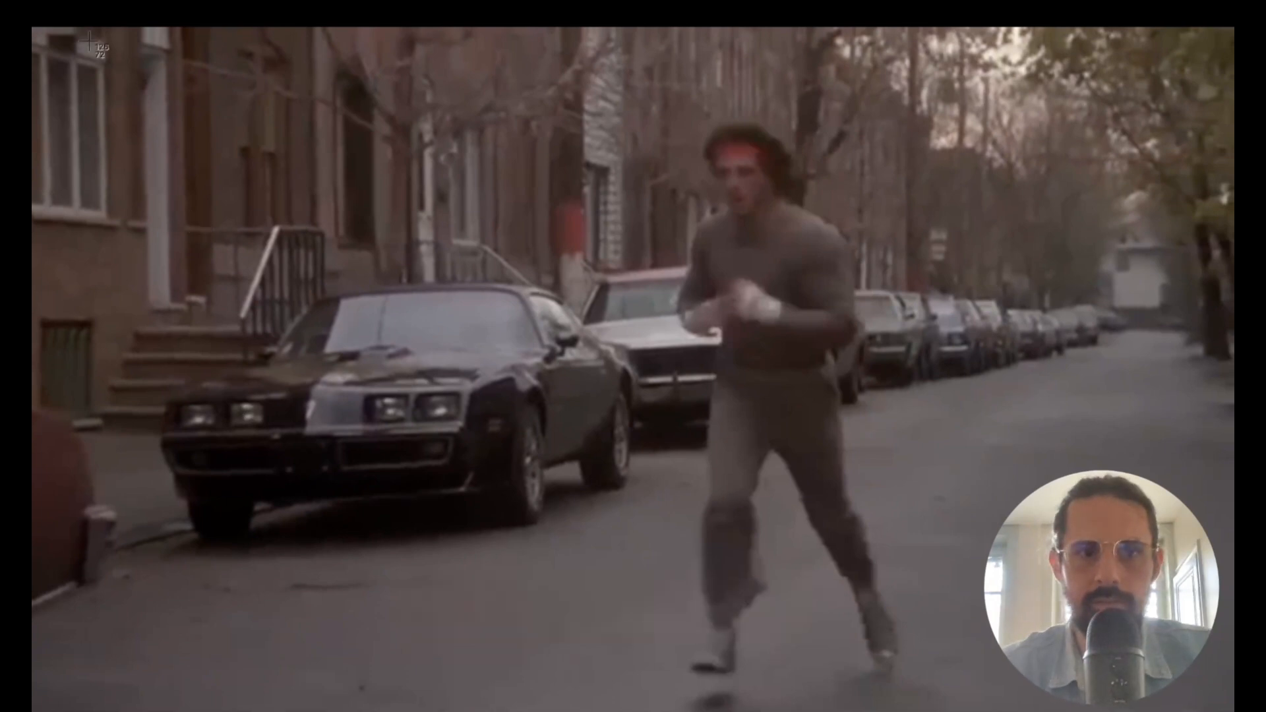
pyautogui.moveTo(32, 24); pyautogui.dragTo(1233, 711)
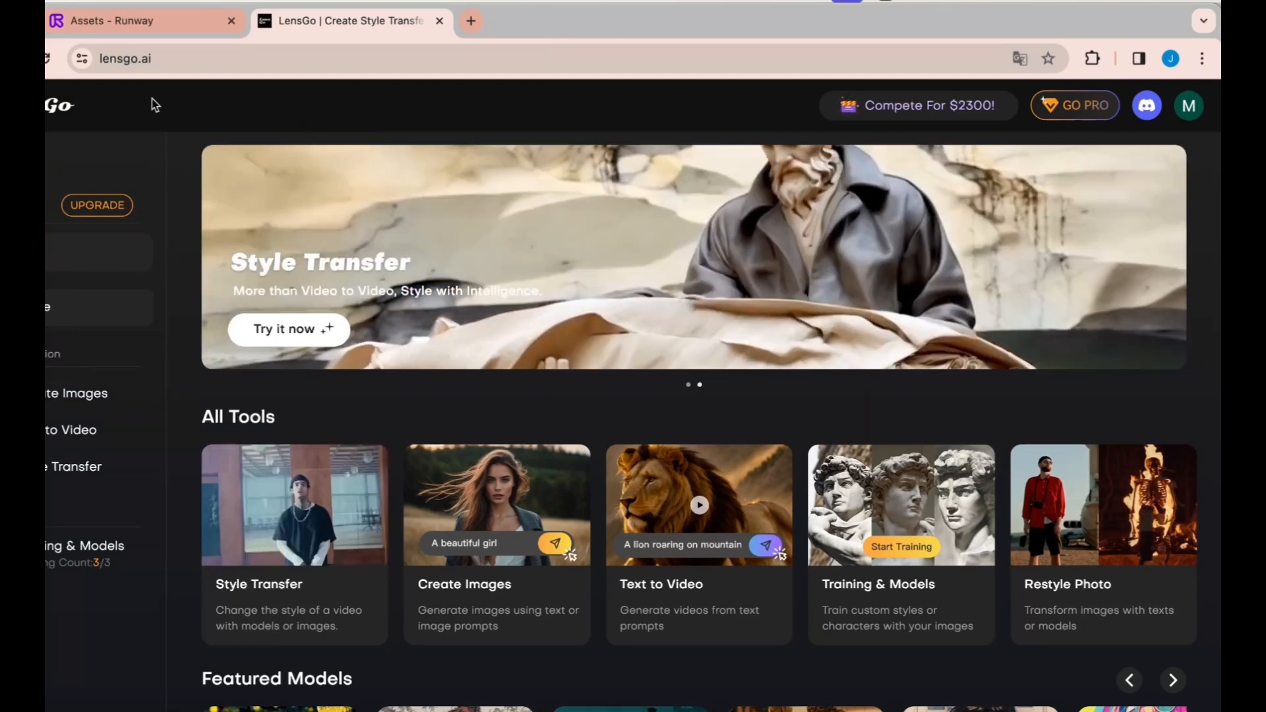
# Open LensGo's Create Images tool and upload the captured frame of the runner as the reference image
pyautogui.click(87, 390)
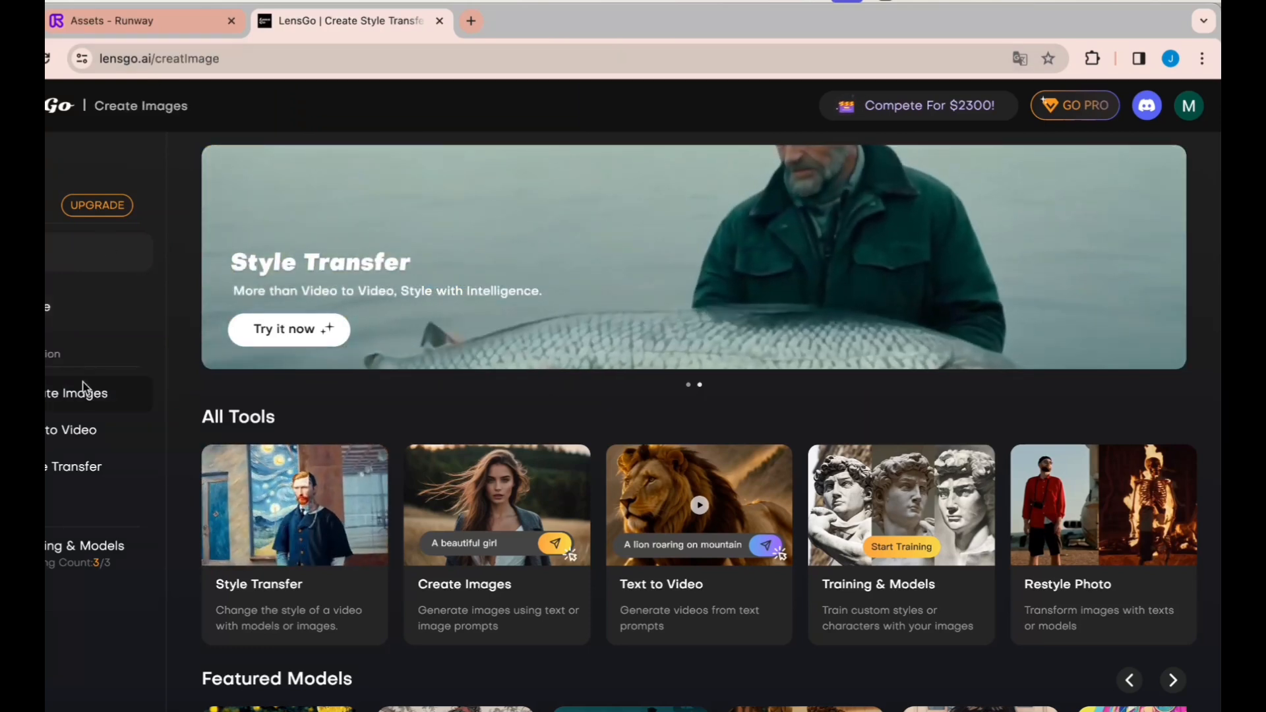
pyautogui.click(374, 657)
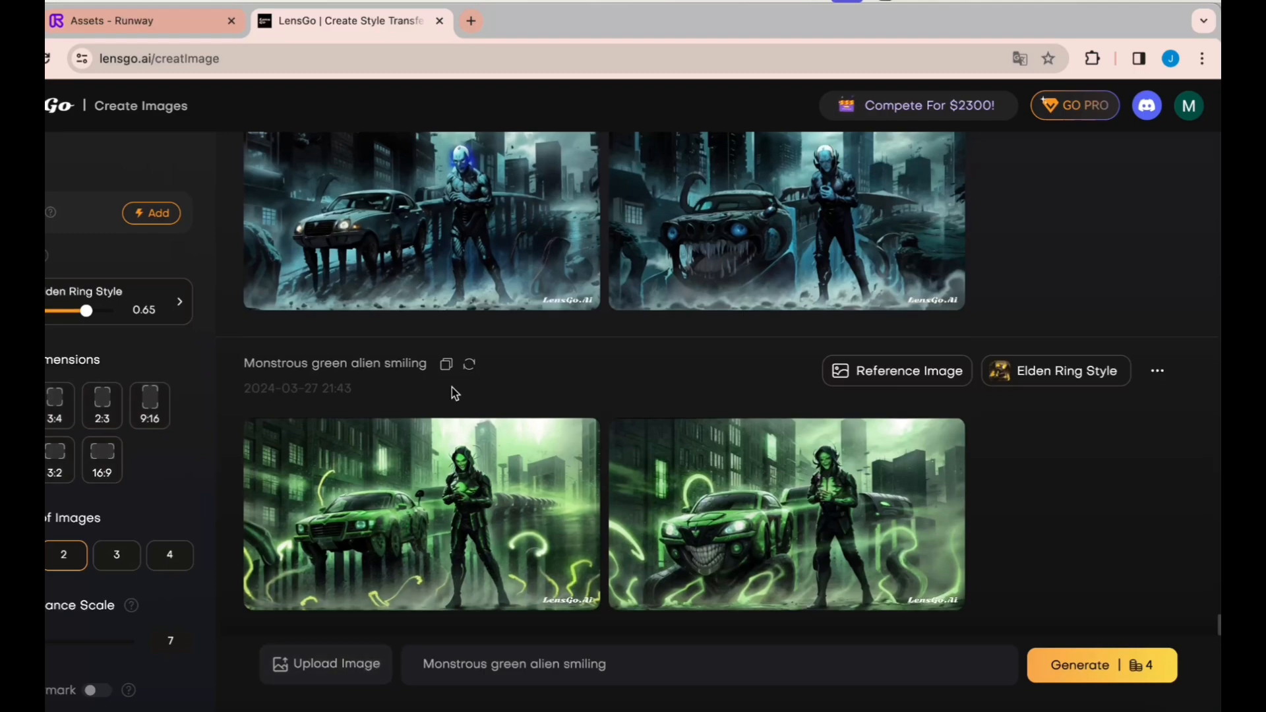
pyautogui.scroll(10, 452, 386)
pyautogui.scroll(-6, 453, 394)
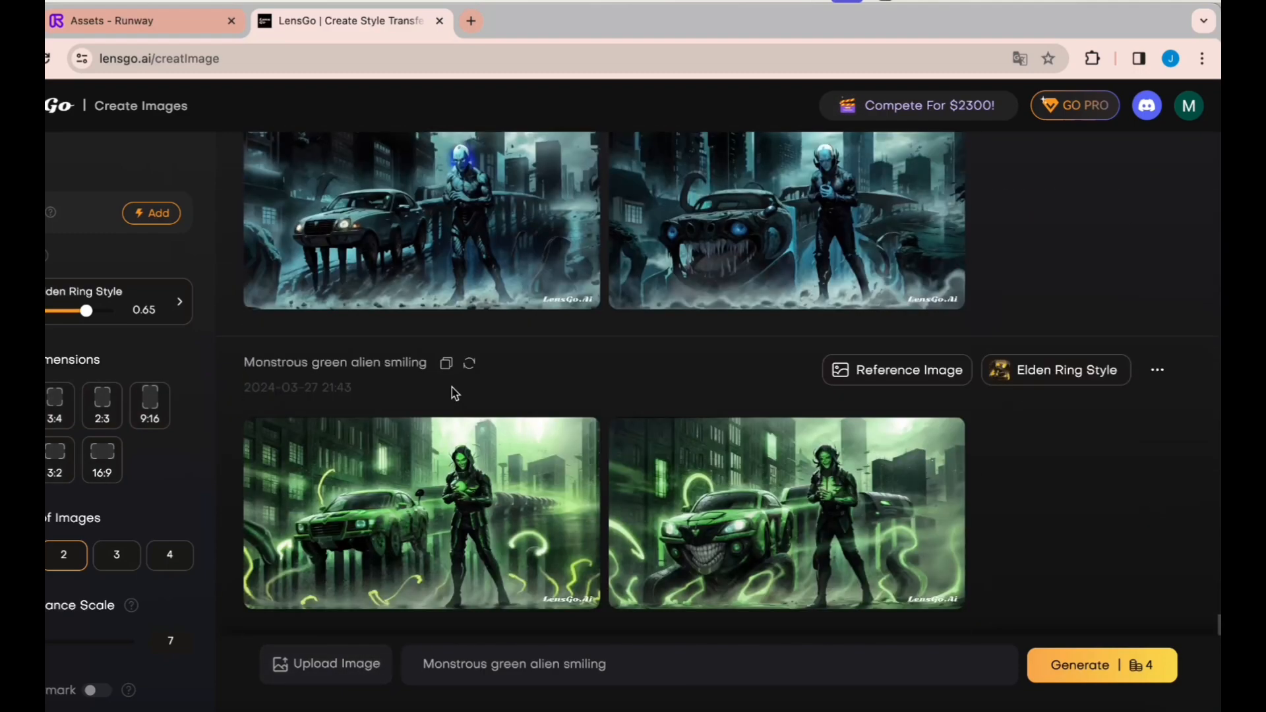
pyautogui.click(386, 670)
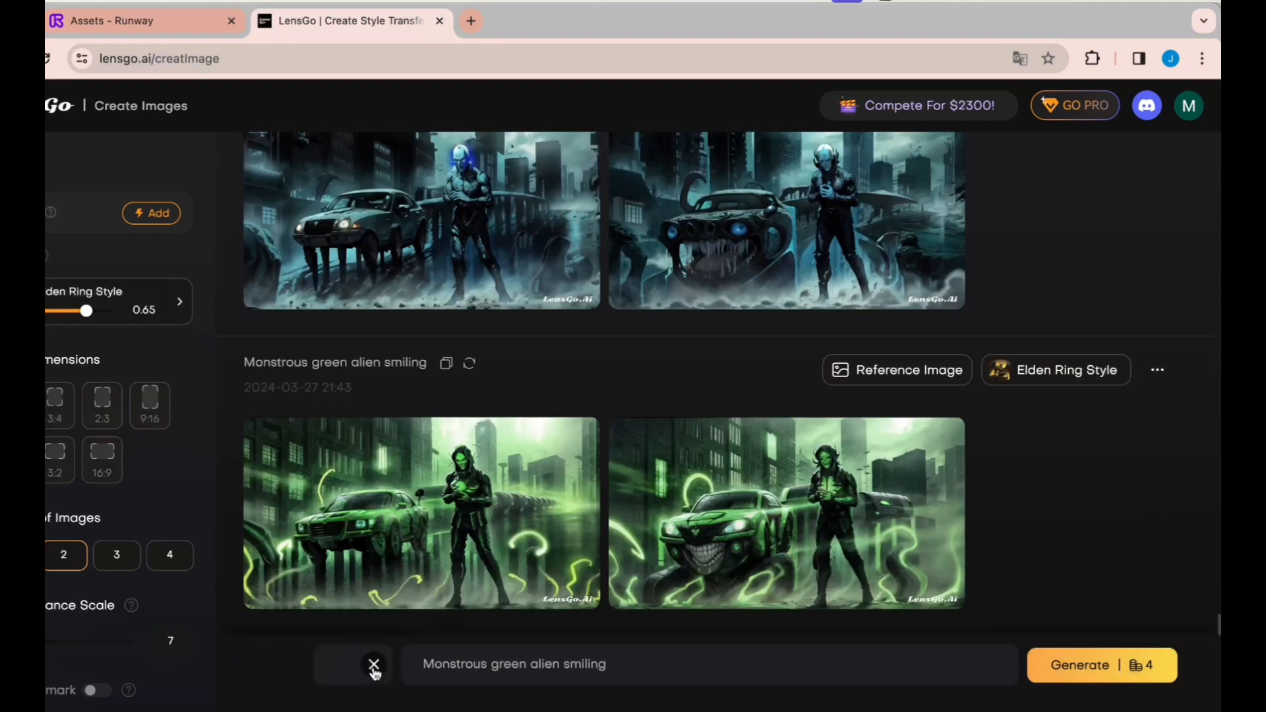
# Enter the prompt "Monstrous green alien smiling", choose the Real model, and generate two images
pyautogui.moveTo(609, 655); pyautogui.dragTo(396, 639)
pyautogui.hotkey('ctrl', 'c')
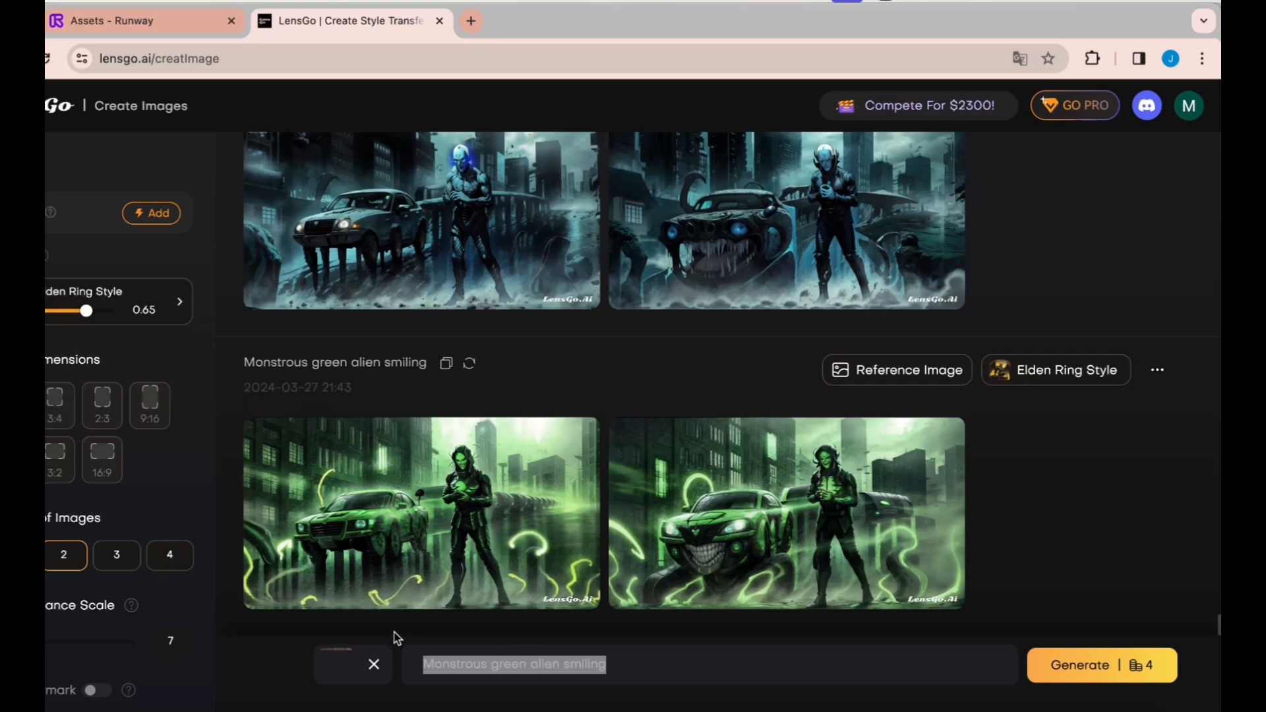
pyautogui.press('BackSpace')
pyautogui.click(659, 664)
pyautogui.hotkey('ctrl', 'v')
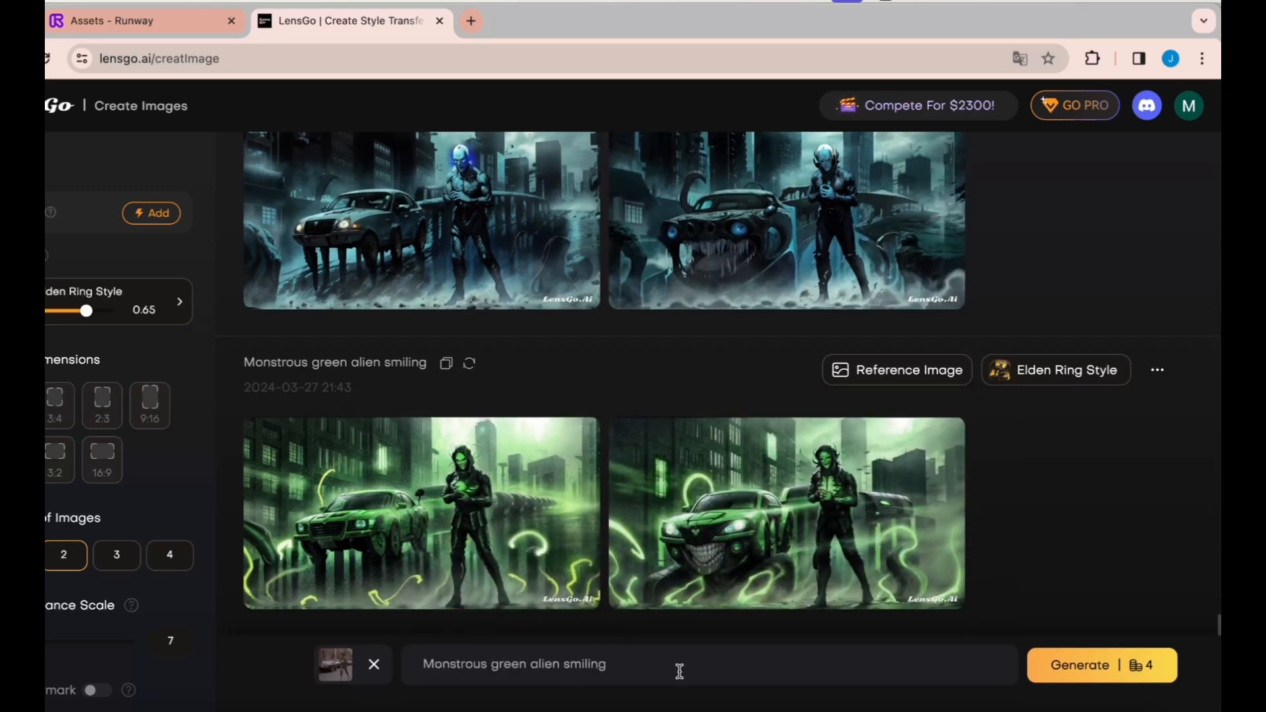
pyautogui.click(183, 306)
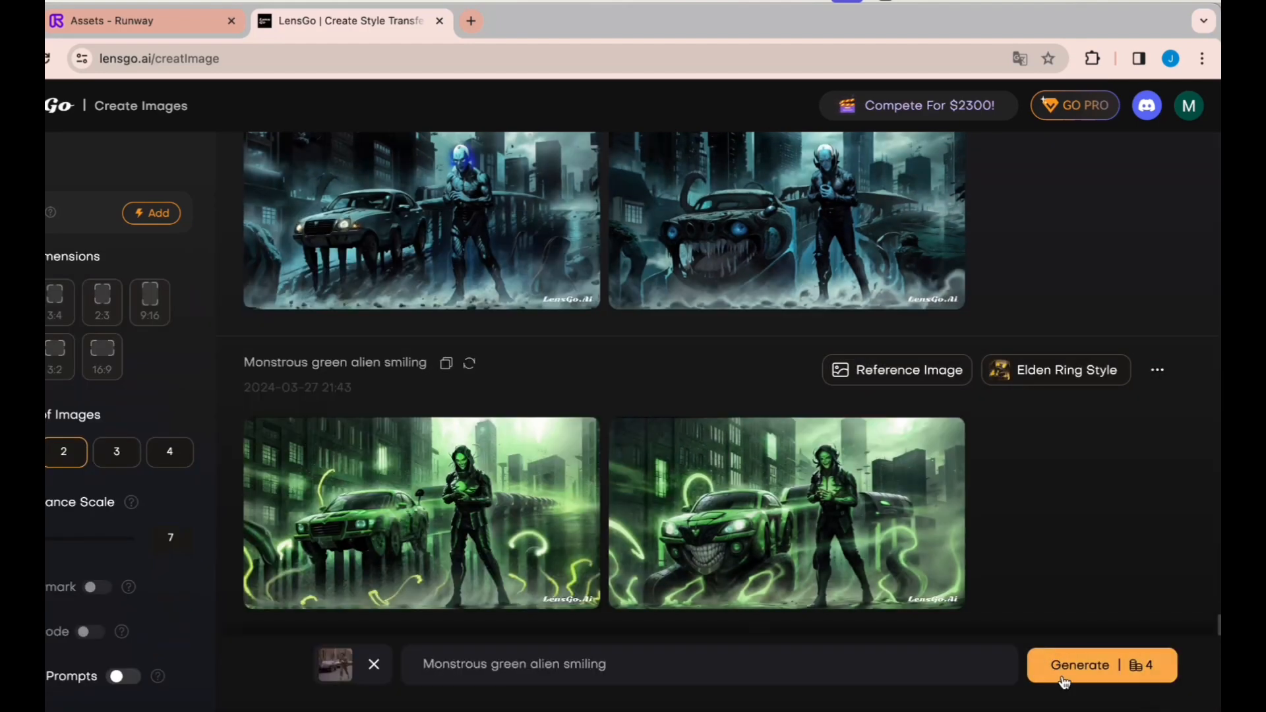
pyautogui.click(1064, 679)
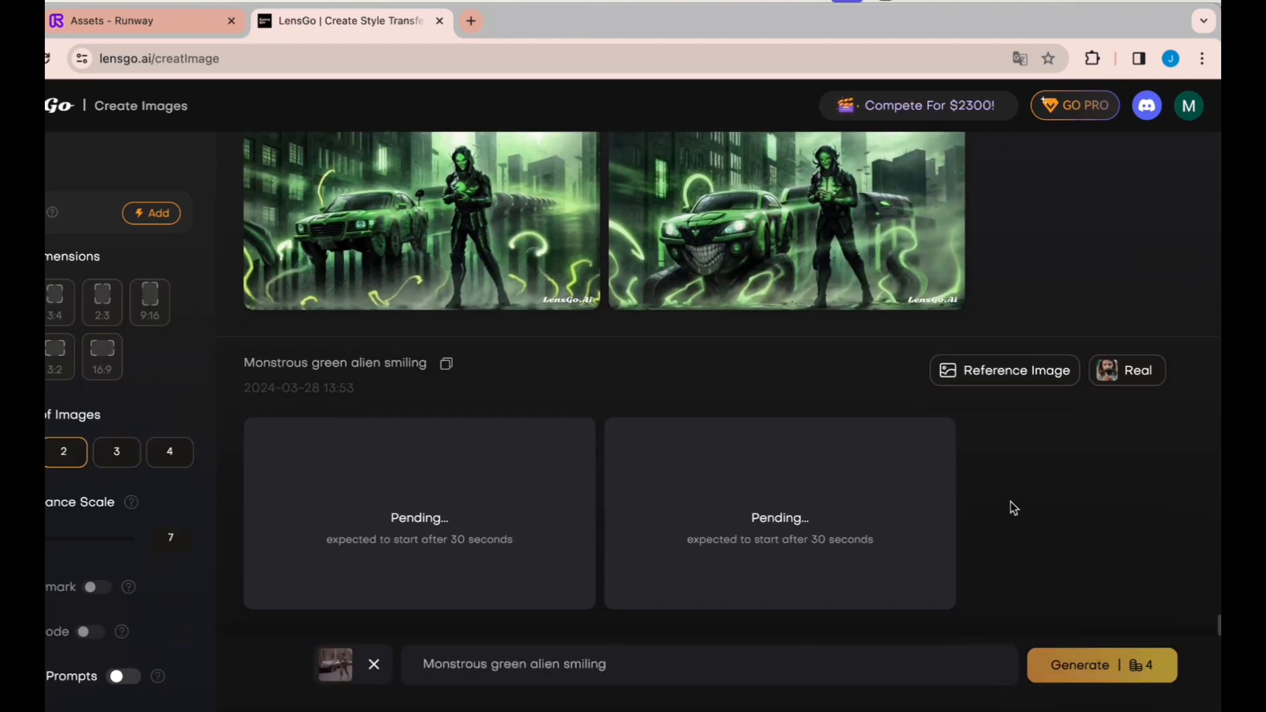
# View the earlier Elden Ring Style green alien image enlarged, and return to the pending generation
pyautogui.scroll(2, 1013, 508)
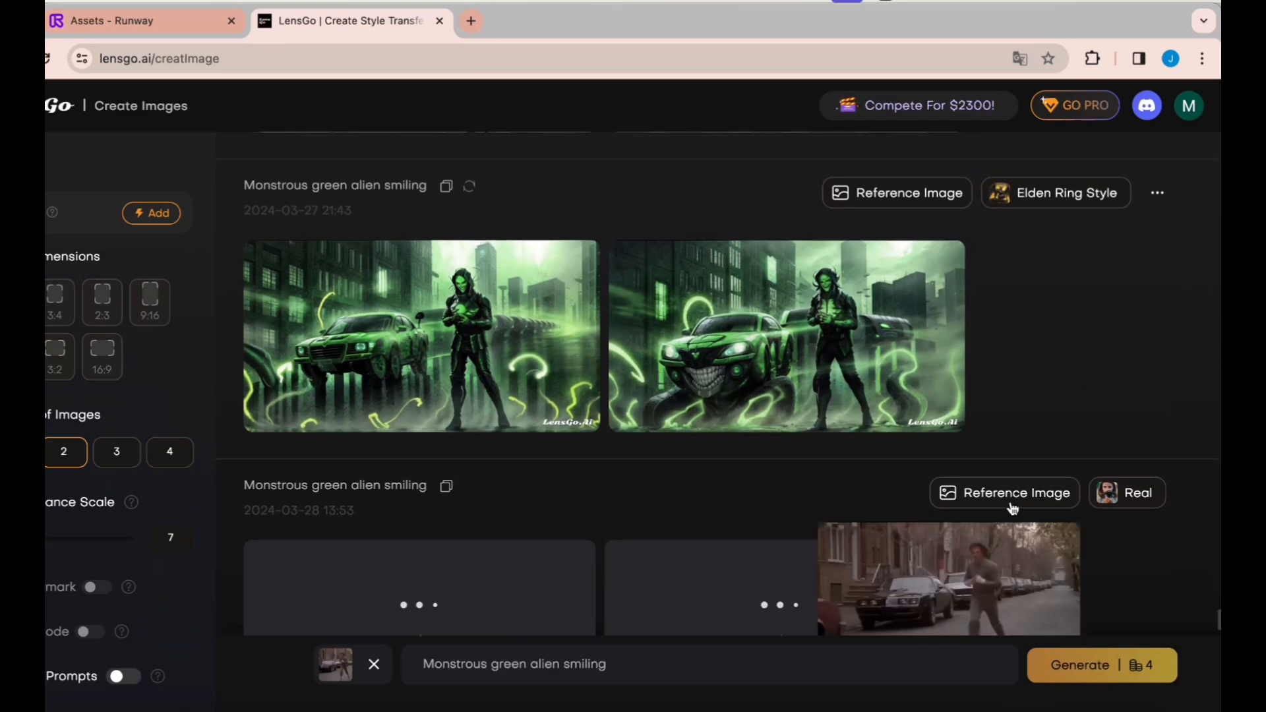
pyautogui.click(452, 333)
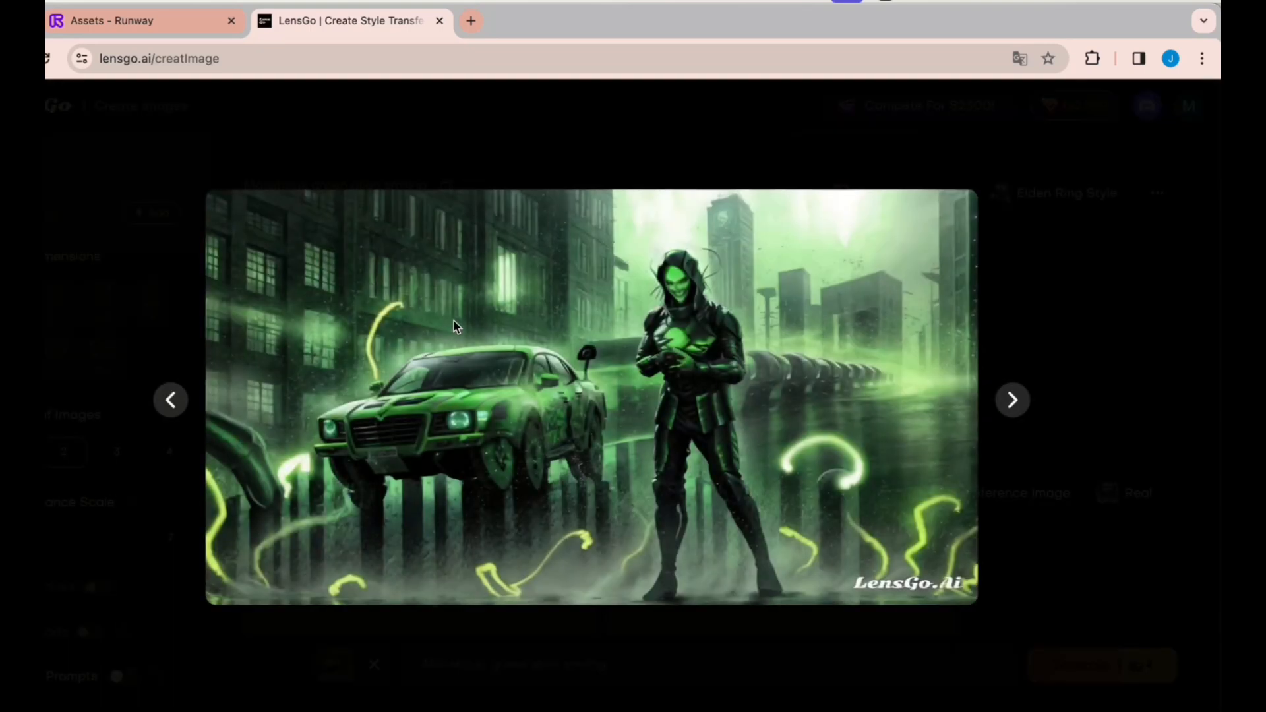
pyautogui.click(706, 121)
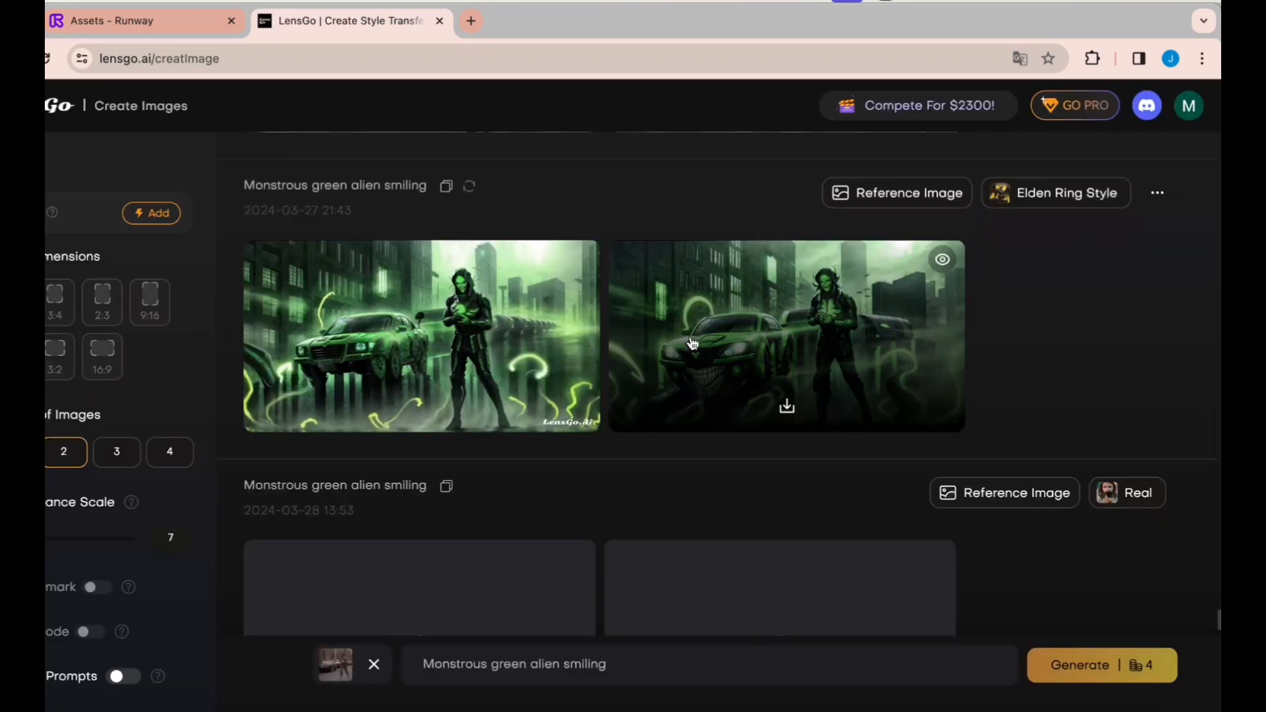
pyautogui.scroll(-2, 713, 612)
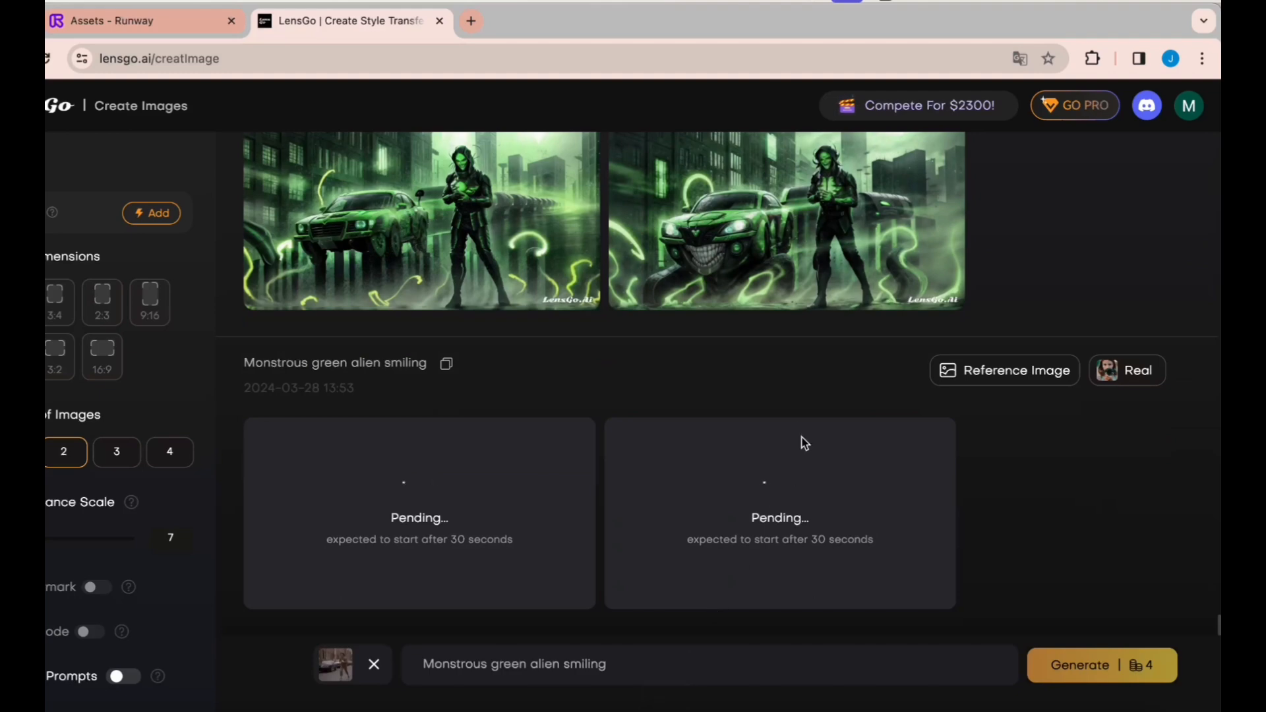
# Switch to Viggle's animate-6 channel on Discord and prepare a /mix command with the cropped green alien image and Rocky running.mp4
pyautogui.click(768, 710)
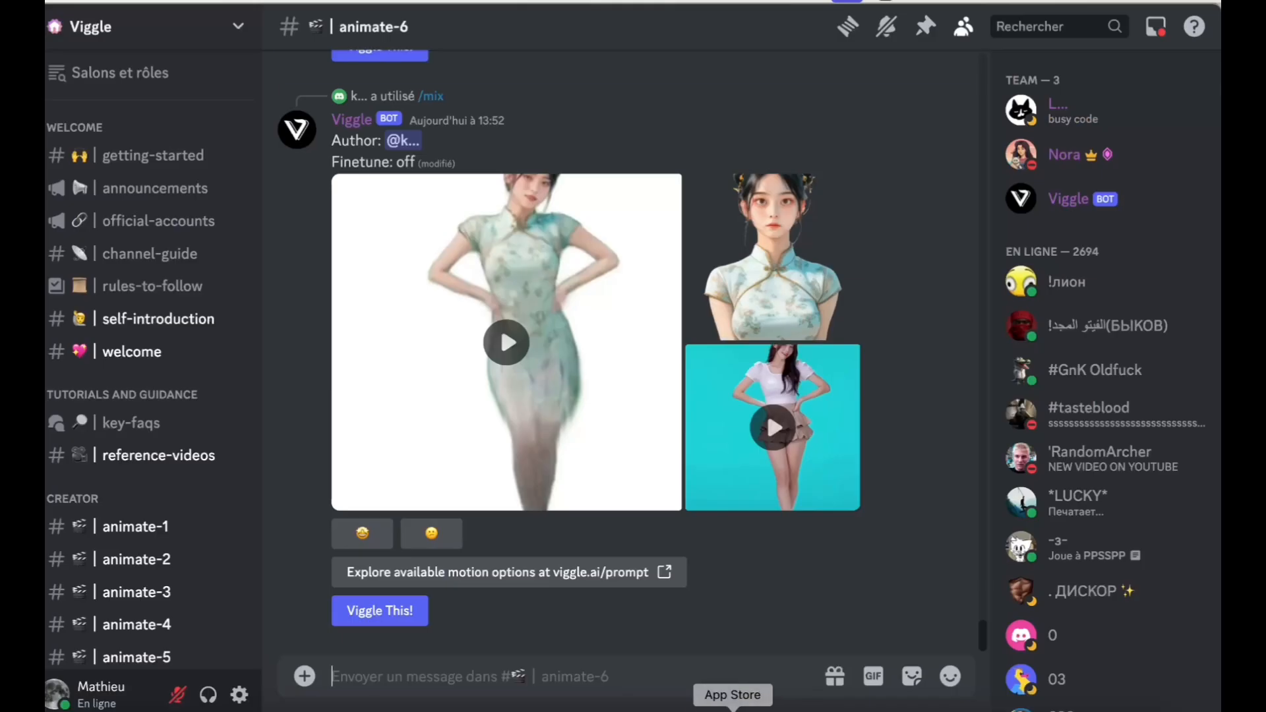
pyautogui.write('/mix')
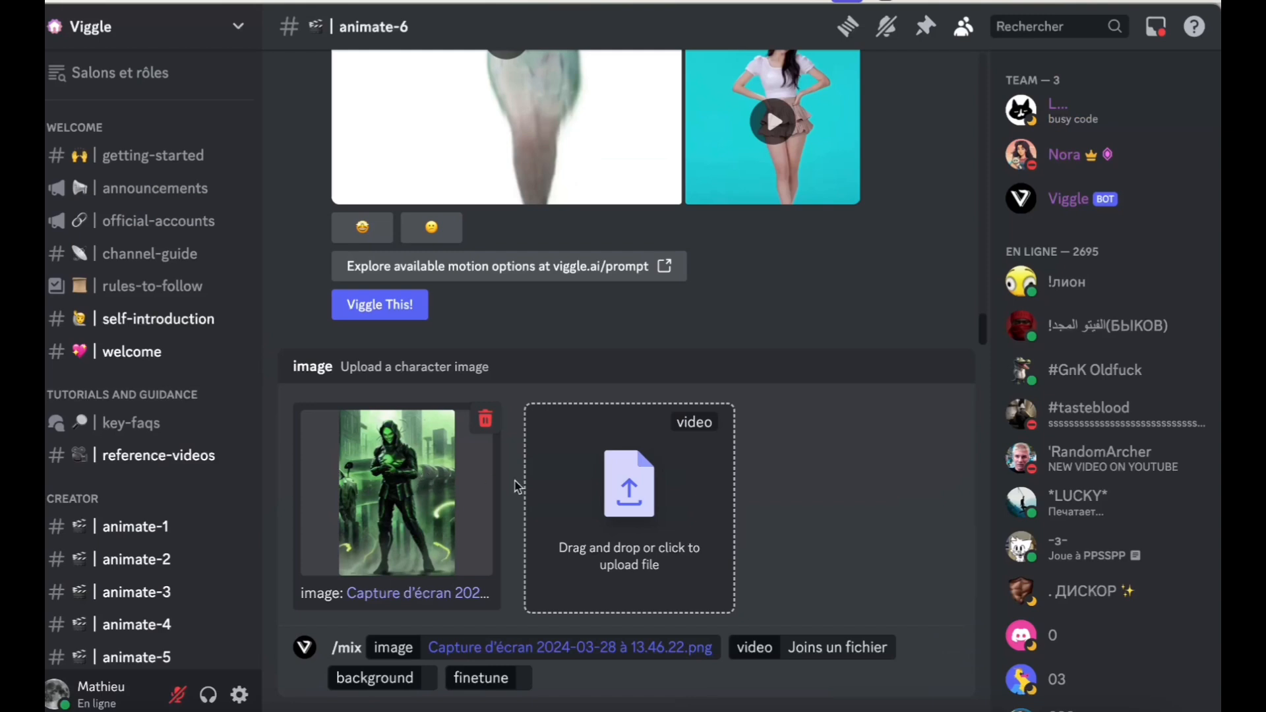
pyautogui.click(620, 493)
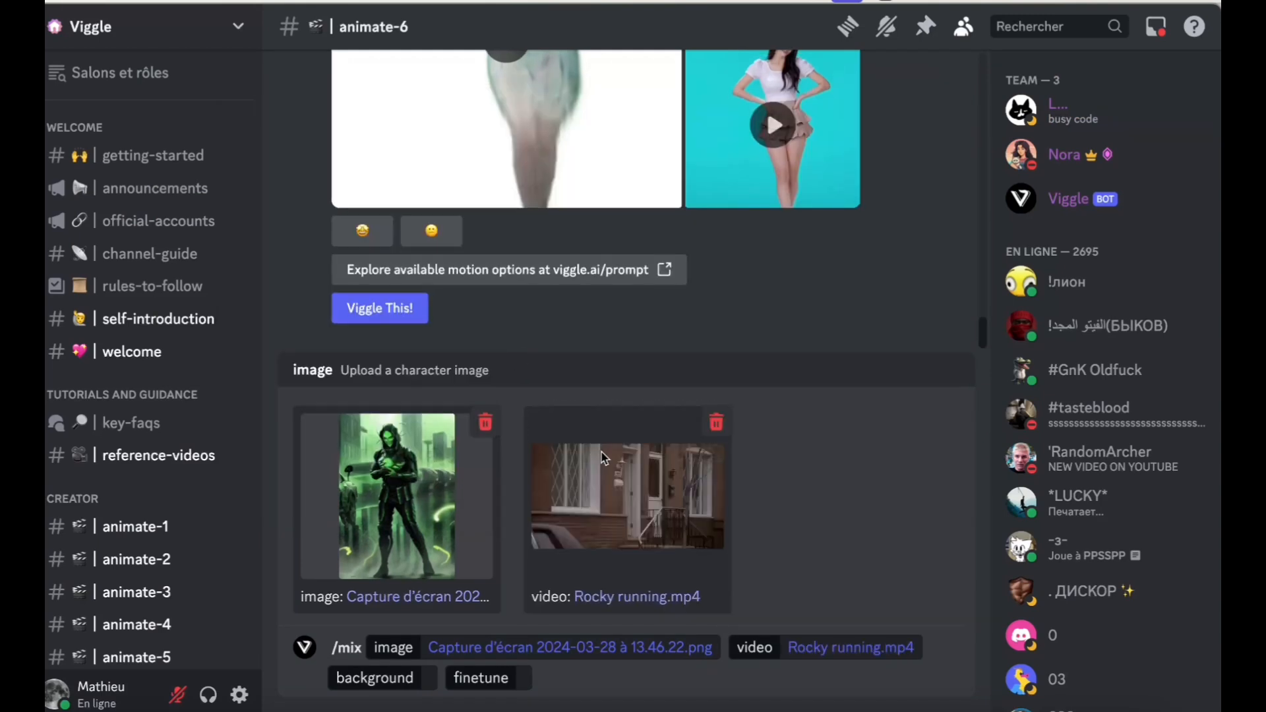
# Choose the Green background and turn finetune On for the green alien mix, and submit it
pyautogui.click(408, 679)
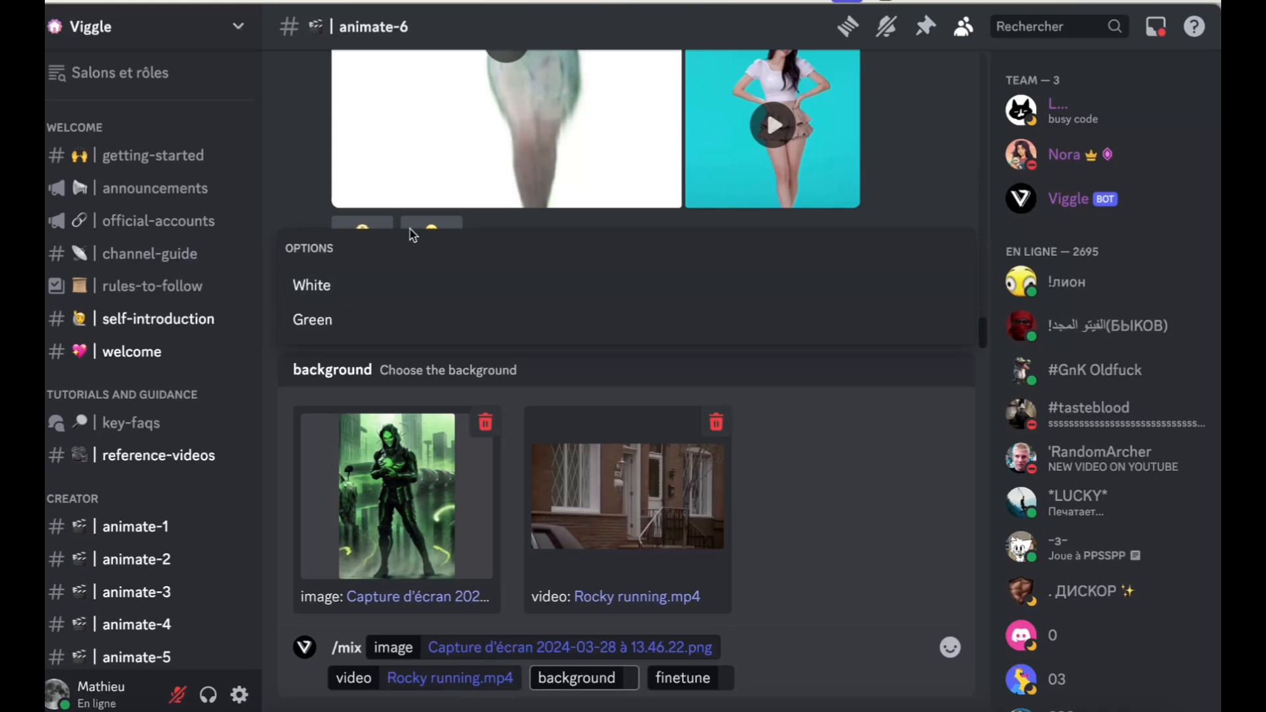
pyautogui.click(317, 320)
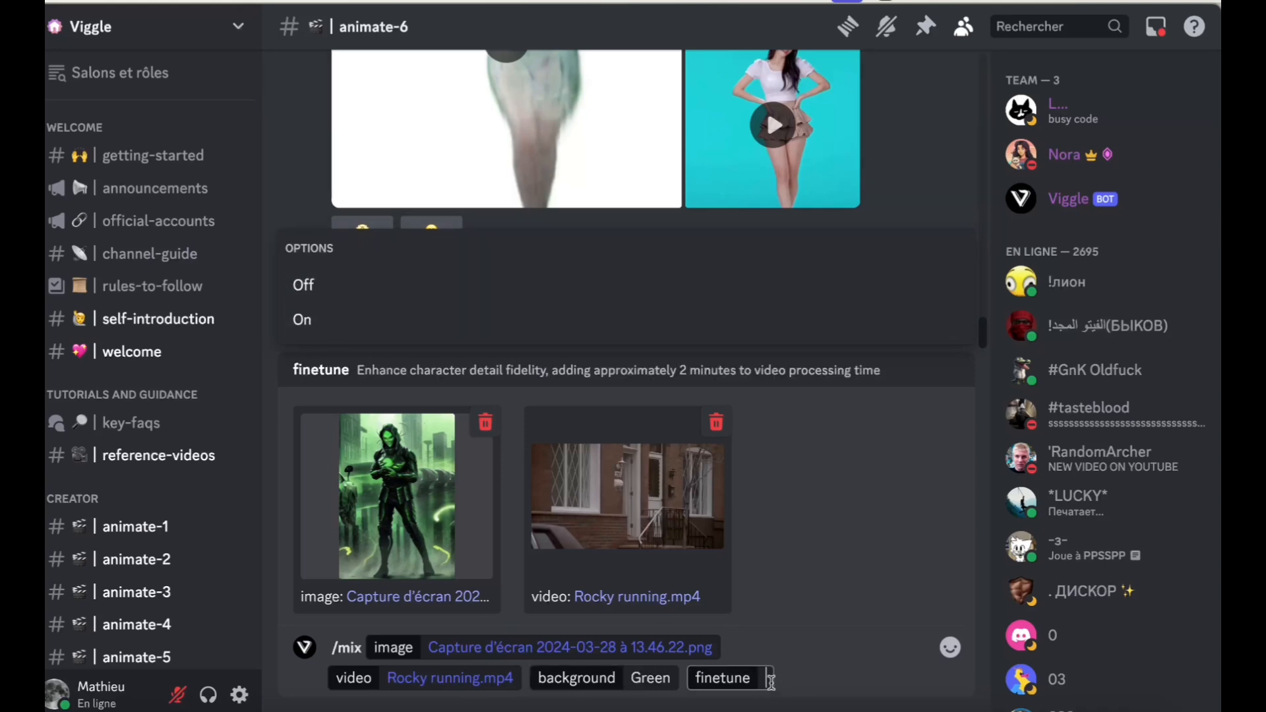
pyautogui.write('on')
pyautogui.press('Return')
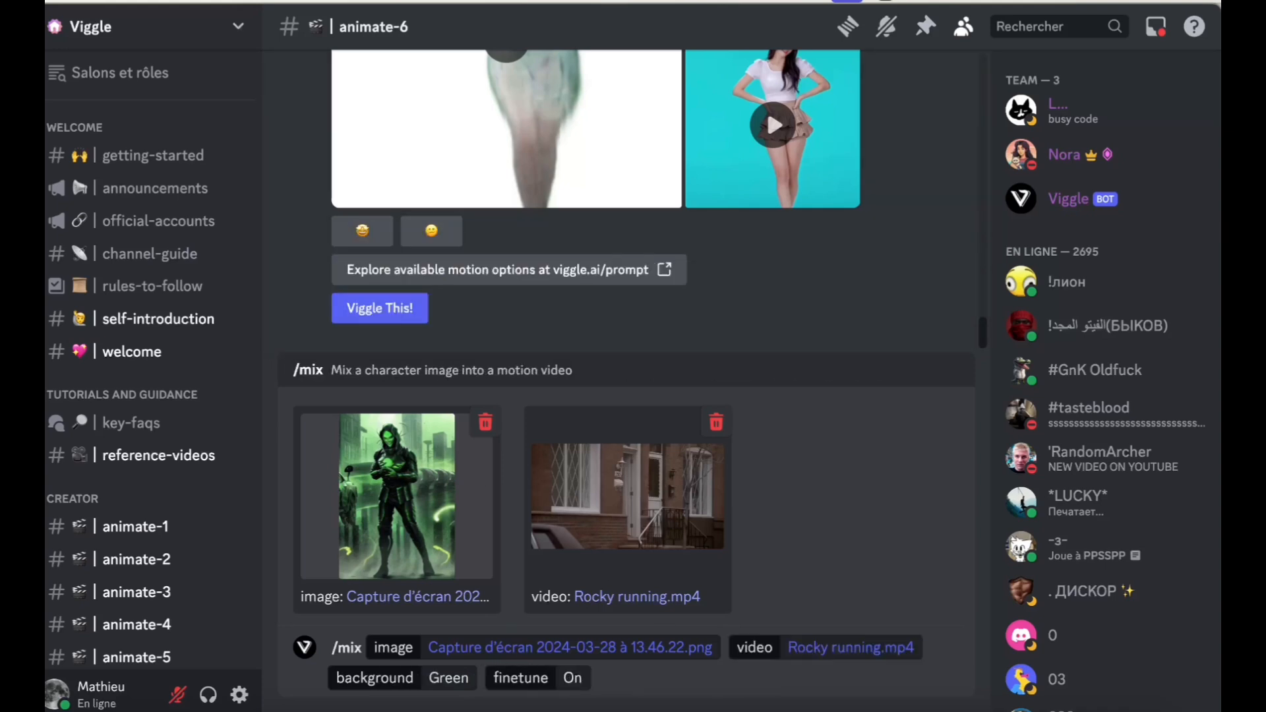
pyautogui.press('Return')
# Play the earlier Viggle green-screen results of the green alien, the blue humanoid and the grey muscular creature
pyautogui.scroll(5, 752, 334)
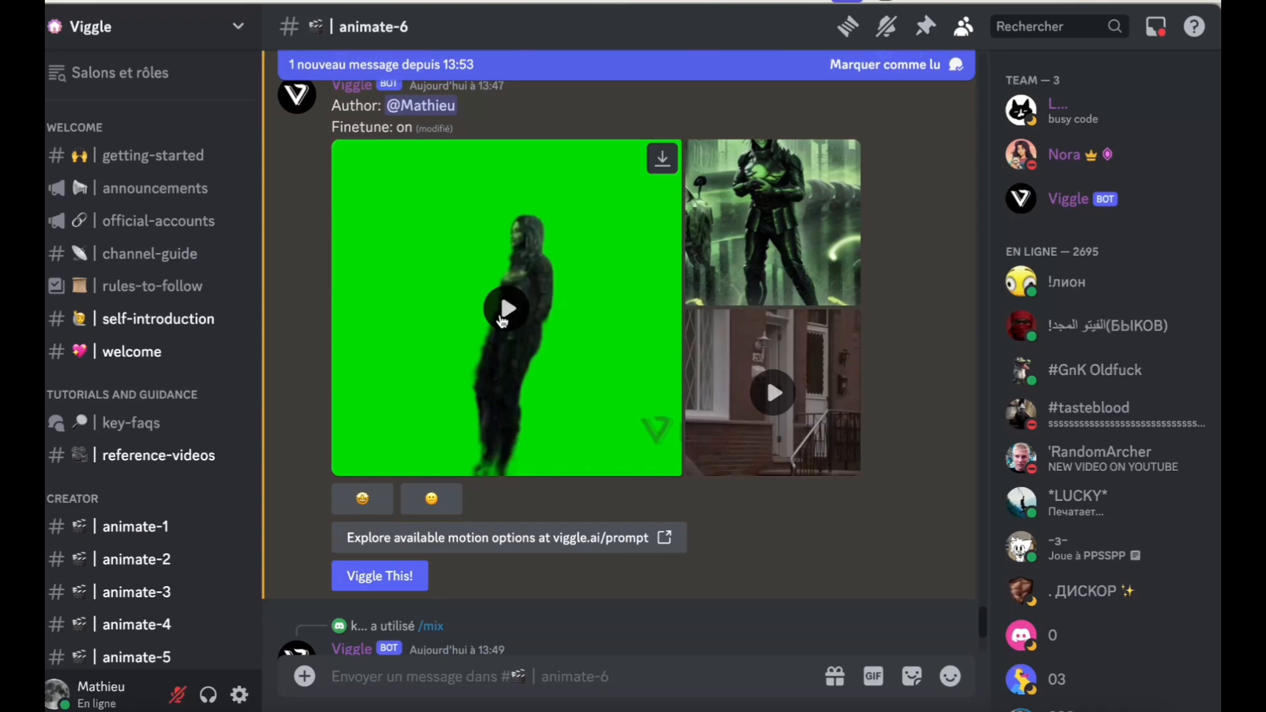
pyautogui.click(506, 310)
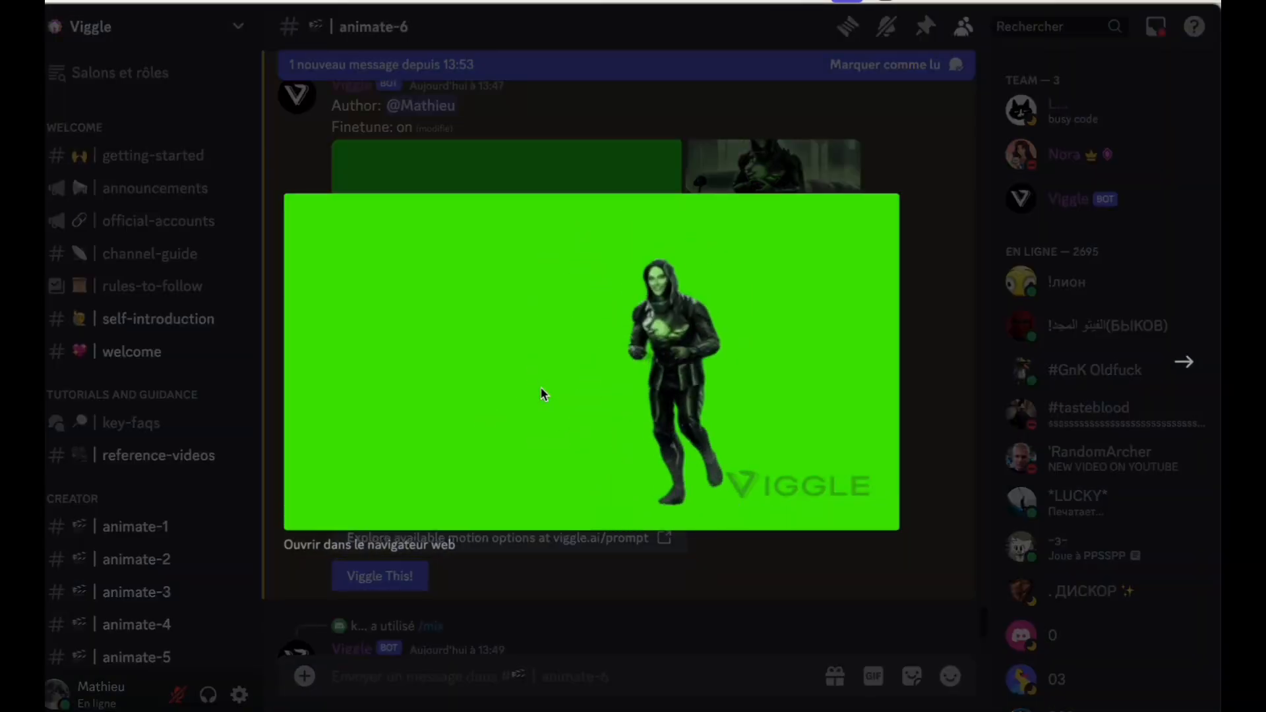
pyautogui.press('Escape')
pyautogui.scroll(10, 682, 439)
pyautogui.scroll(15, 682, 439)
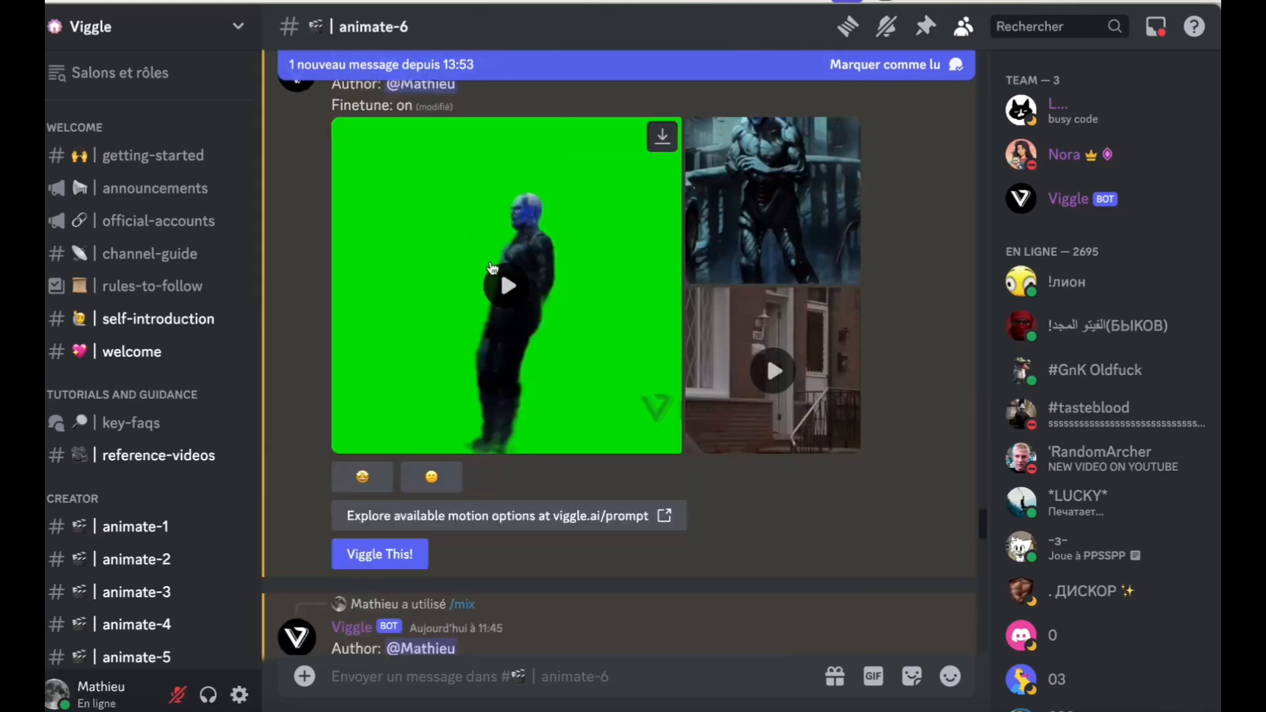
pyautogui.click(491, 266)
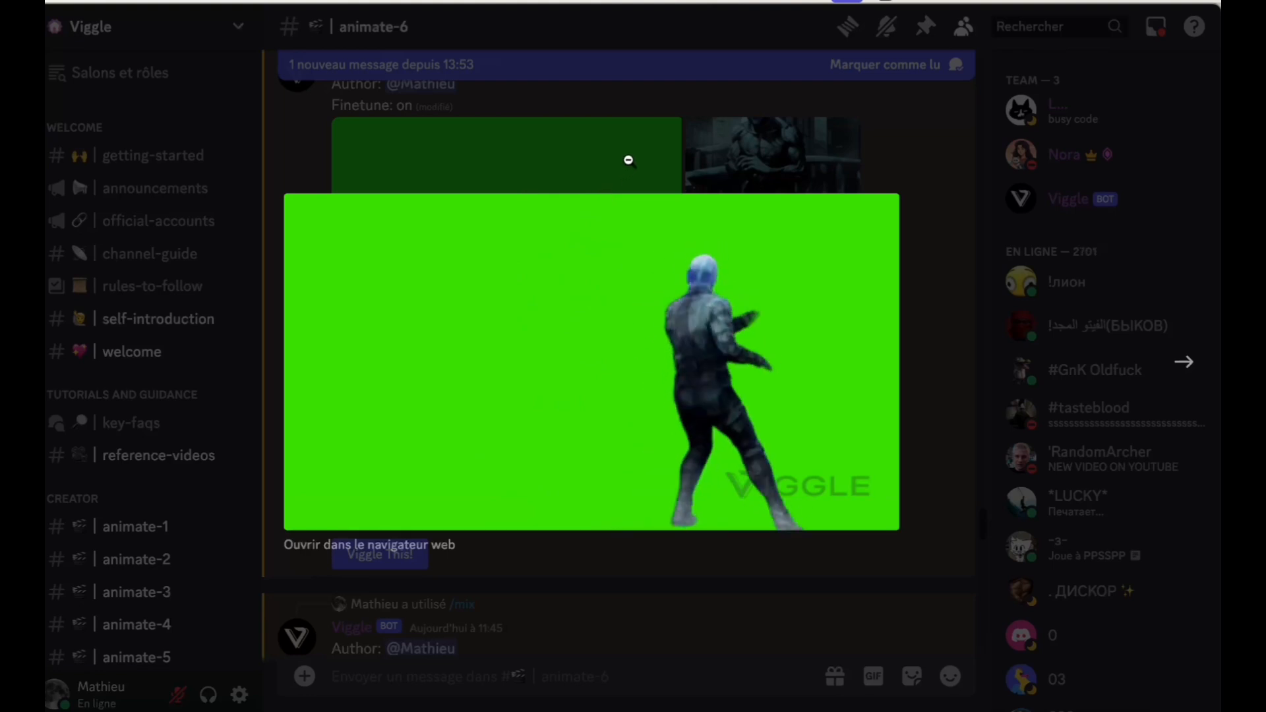
pyautogui.click(829, 149)
pyautogui.scroll(-2, 723, 290)
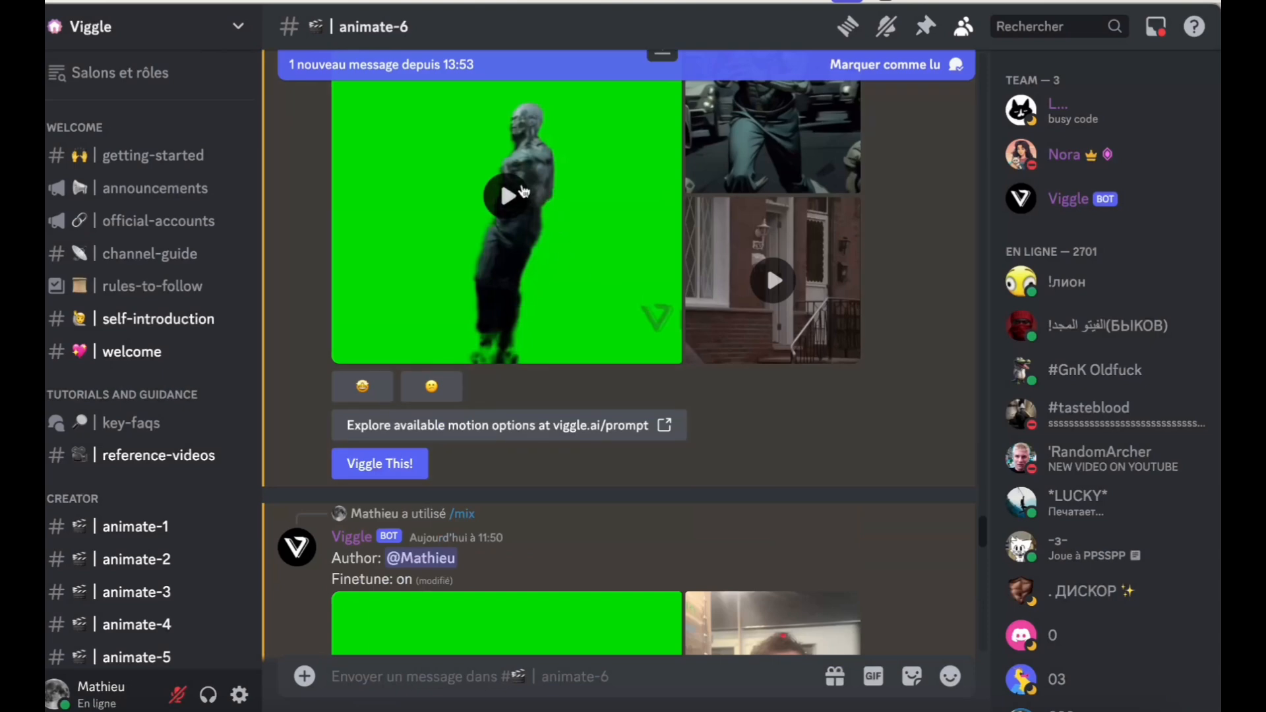
pyautogui.click(523, 190)
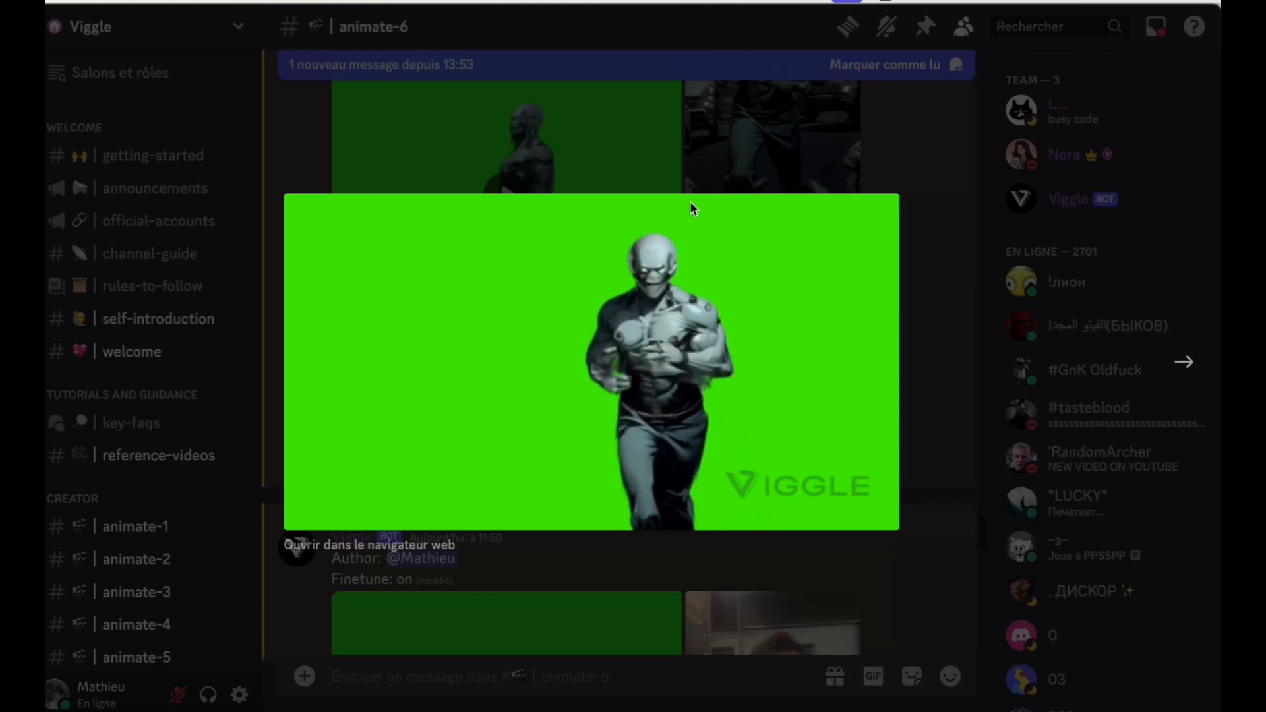
# Close the Viggle preview, switch to CapCut project 0328, and place Rocky running 720p (1).mp4 on the timeline with video (6).mp4 stacked above it
pyautogui.click(698, 173)
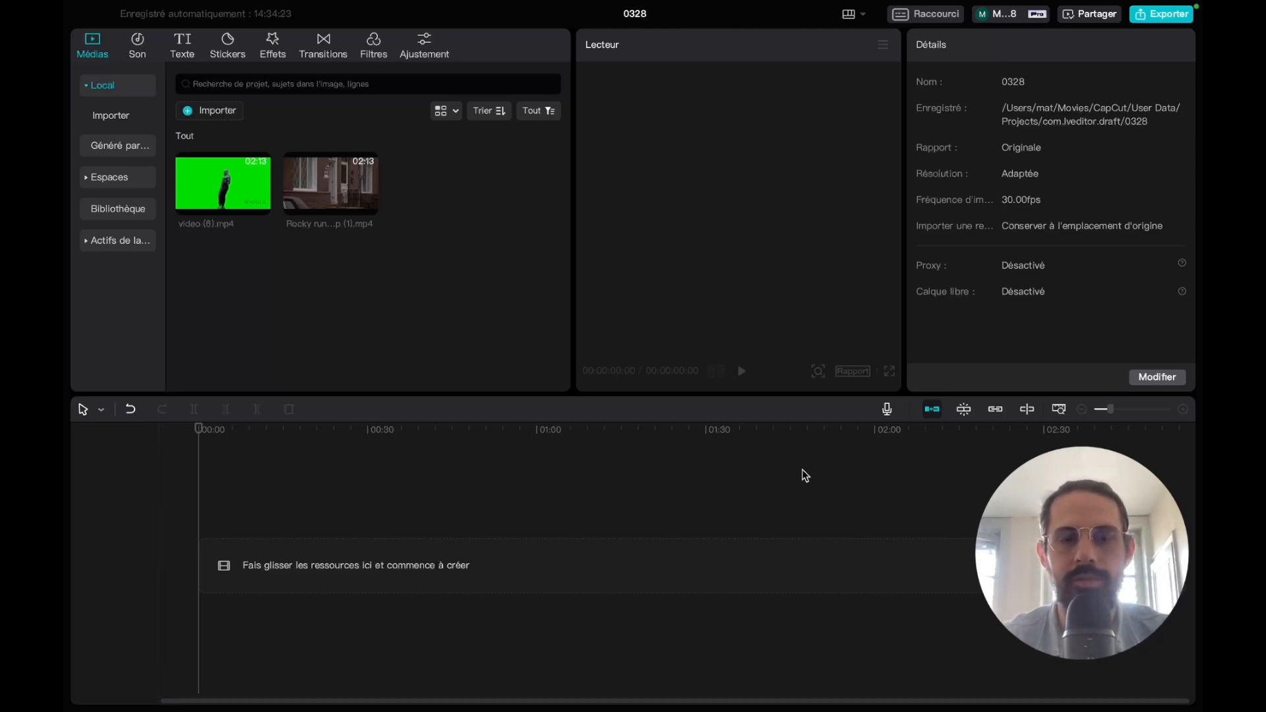
pyautogui.click(330, 183)
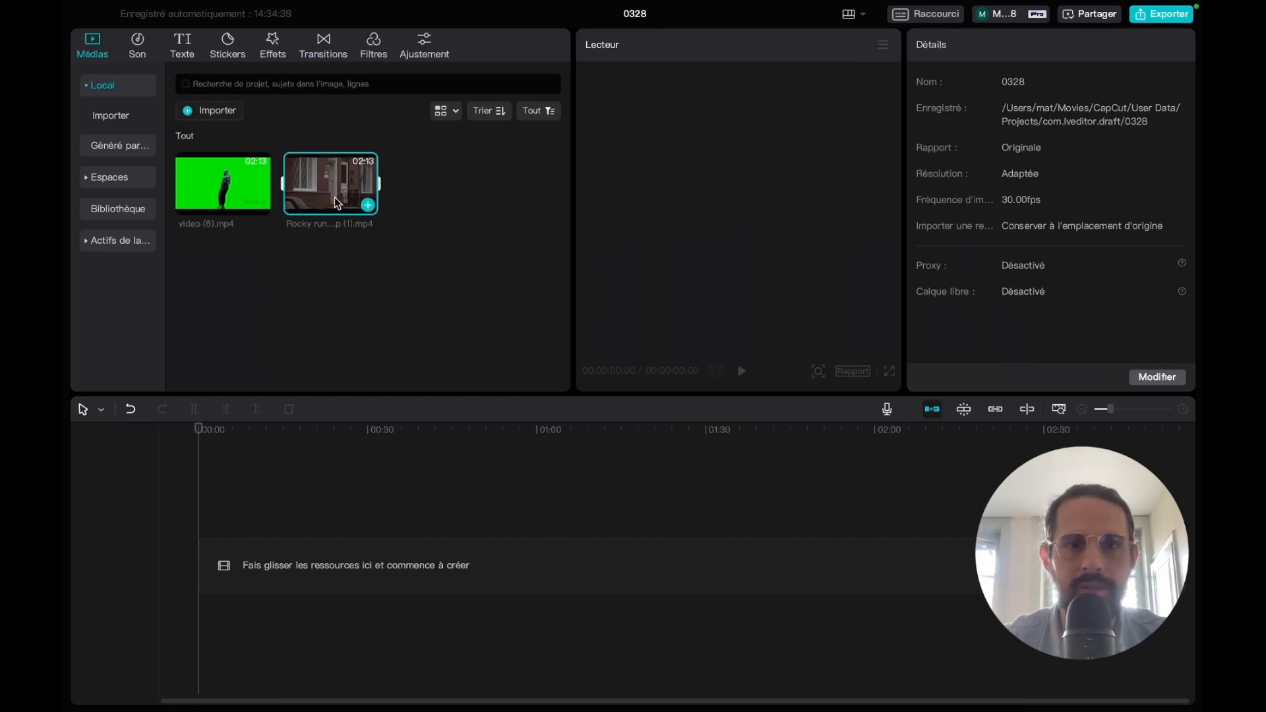
pyautogui.moveTo(328, 197); pyautogui.dragTo(211, 572)
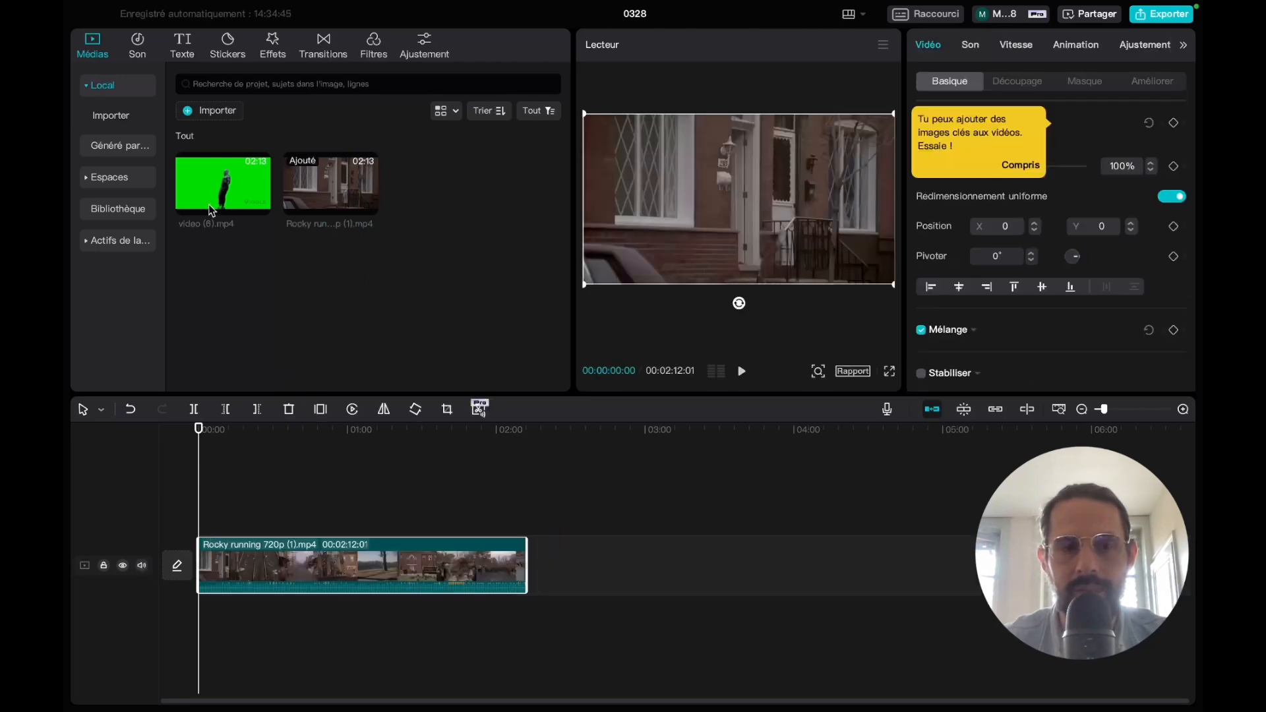
pyautogui.moveTo(200, 189); pyautogui.dragTo(197, 519)
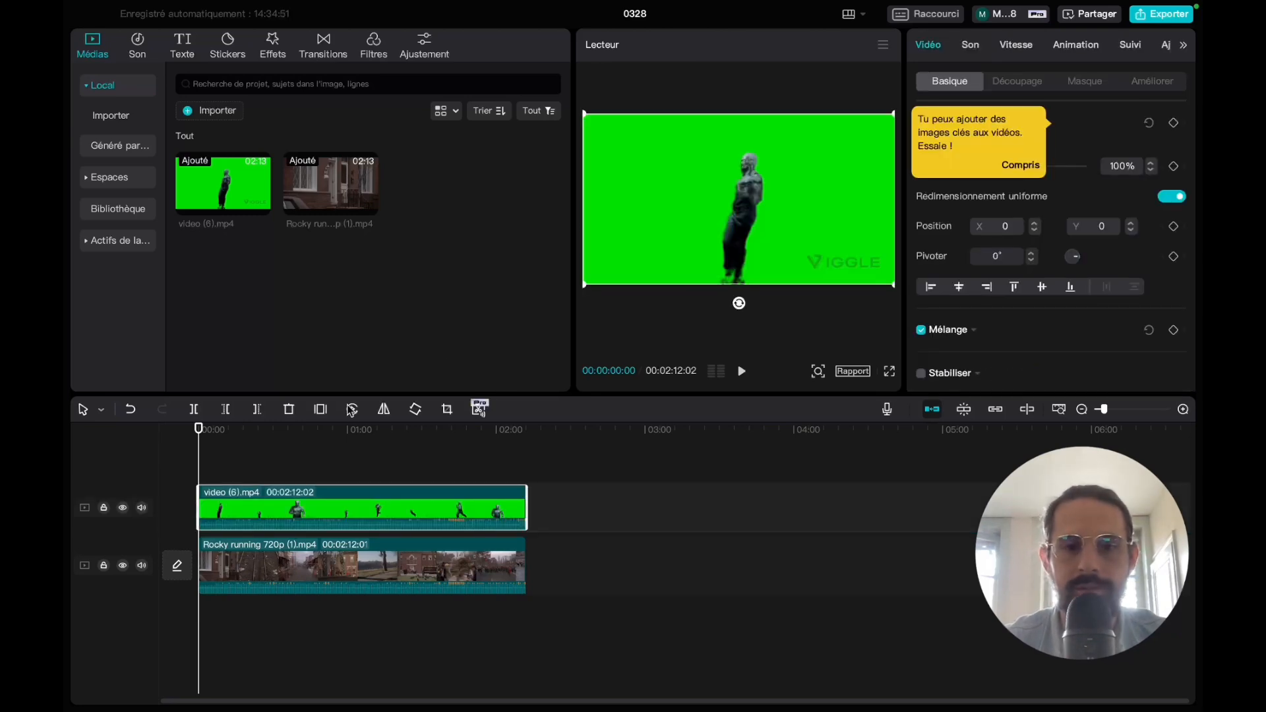
# Enable the chroma key on video (6).mp4, sample its green background as the key colour, and raise the Force to remove it
pyautogui.click(337, 586)
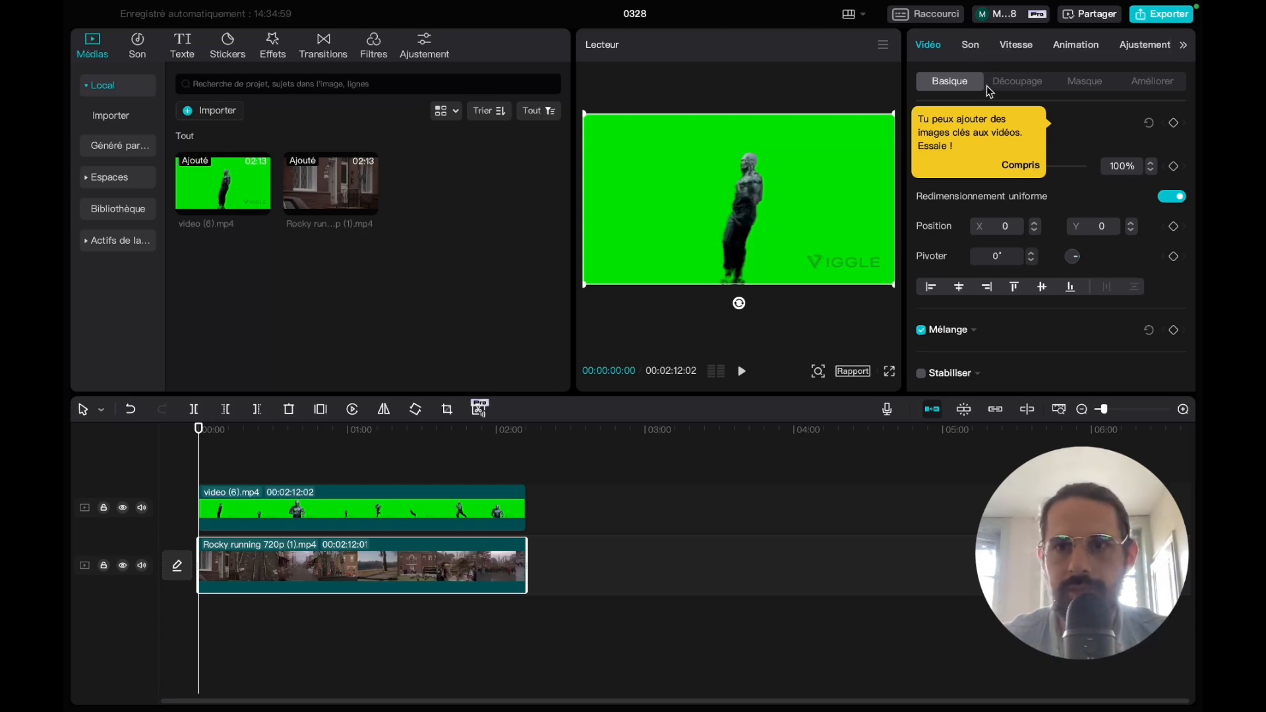
pyautogui.click(1009, 81)
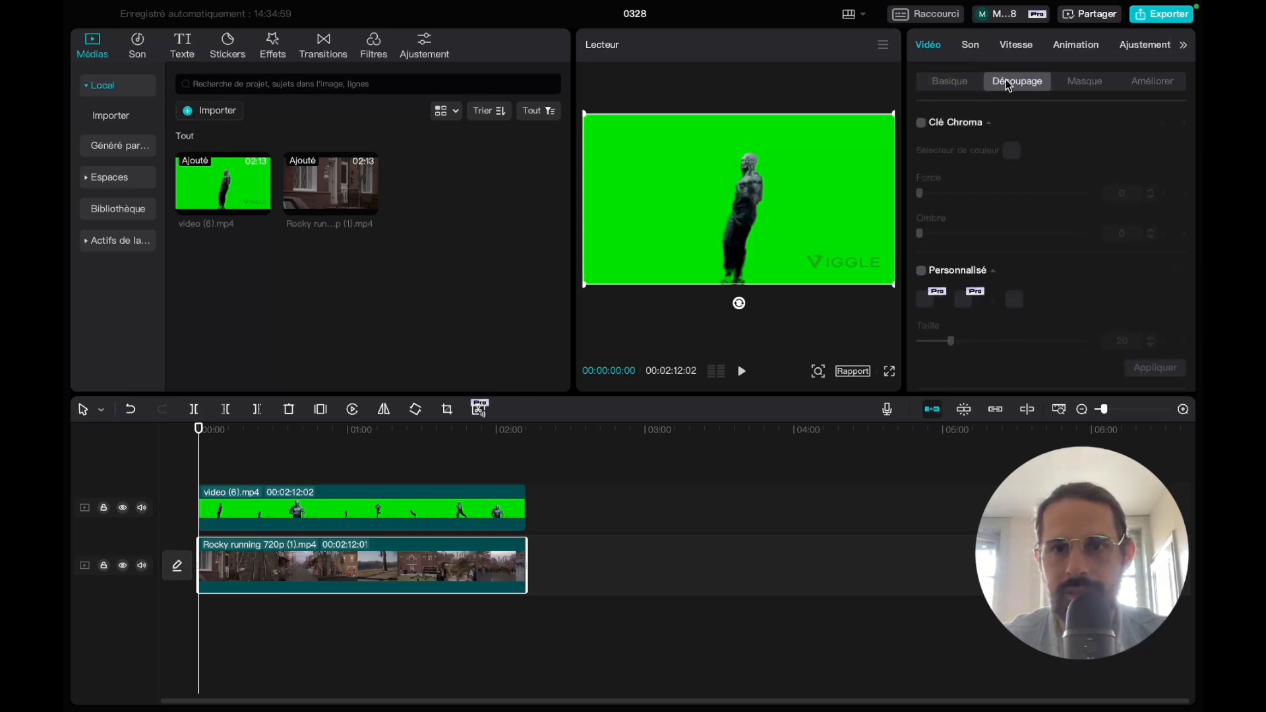
pyautogui.click(923, 126)
pyautogui.click(1011, 151)
pyautogui.click(639, 175)
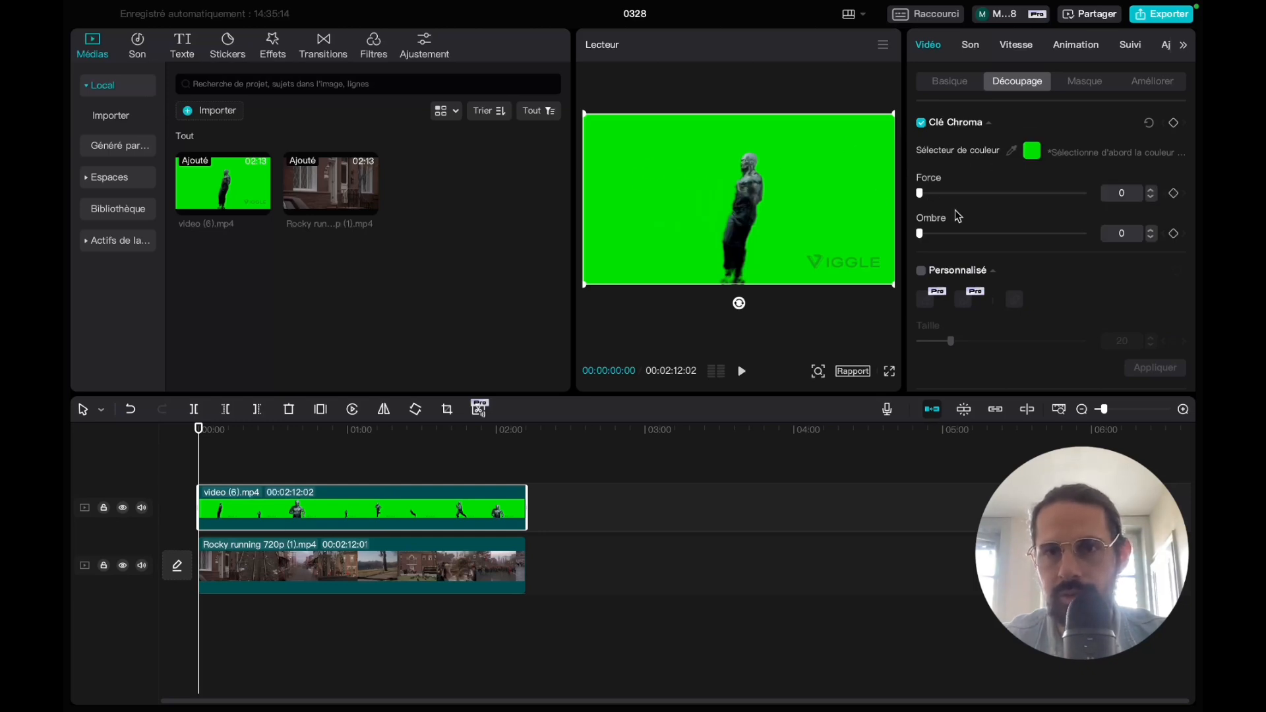
pyautogui.moveTo(920, 194); pyautogui.dragTo(954, 198)
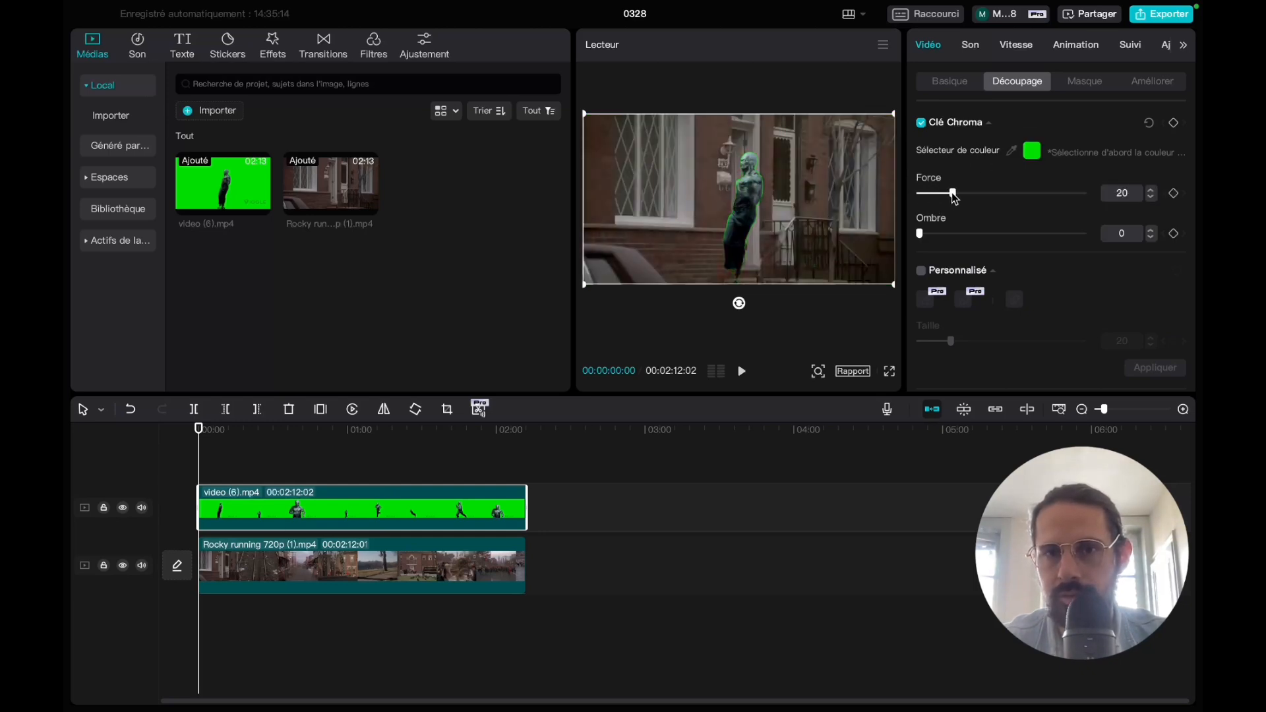
pyautogui.moveTo(1034, 204); pyautogui.dragTo(1114, 197)
# Play the keyed composite in full screen, pause it, and inspect earlier frames back to about 00:00:29
pyautogui.click(221, 464)
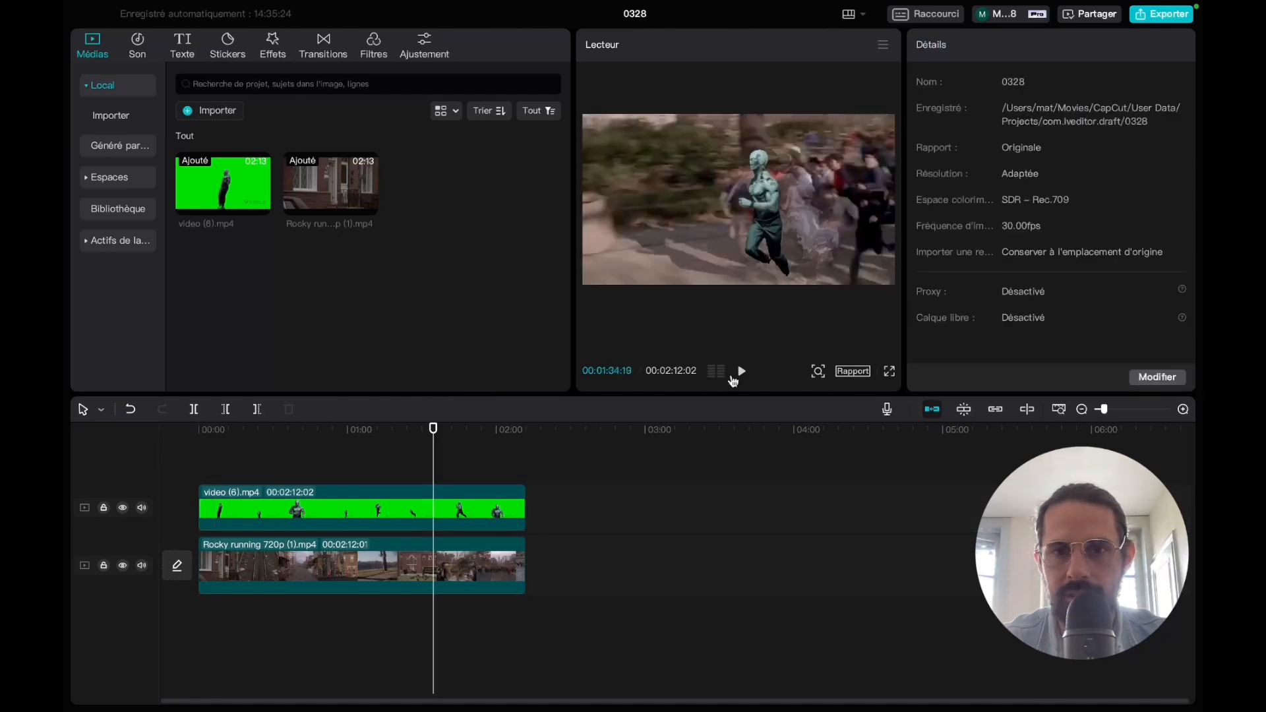
pyautogui.click(732, 373)
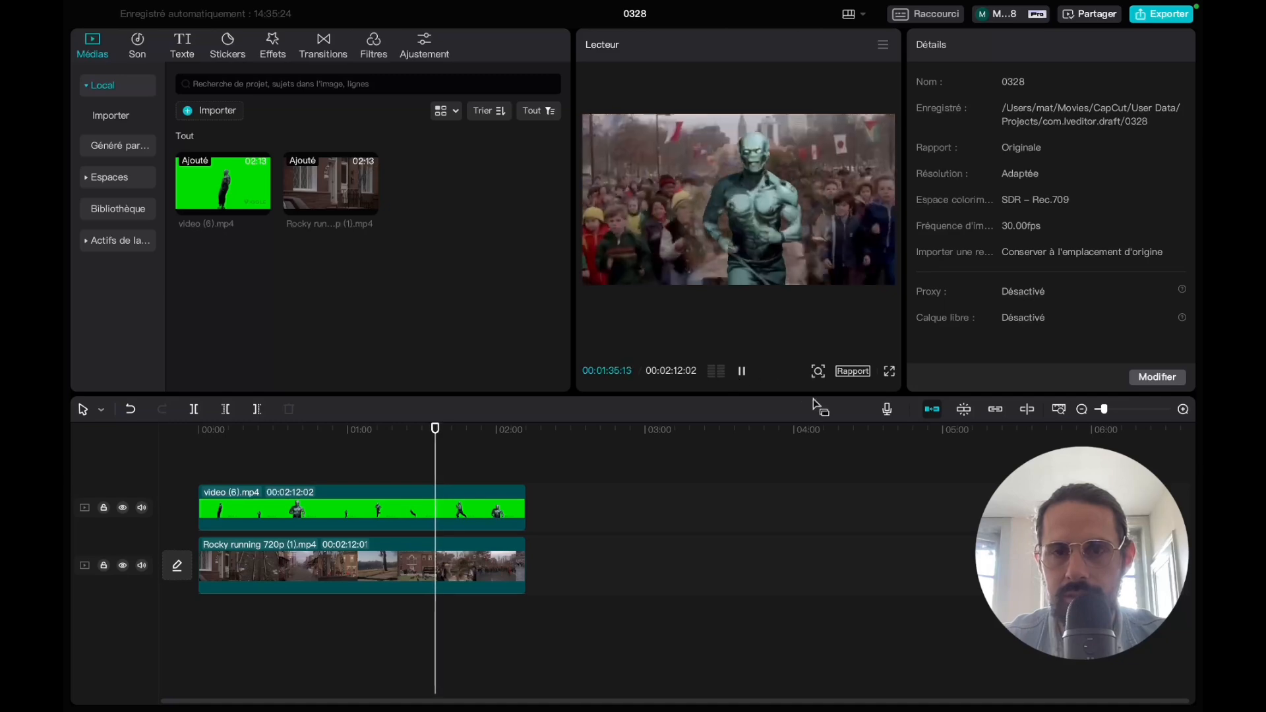
pyautogui.click(889, 371)
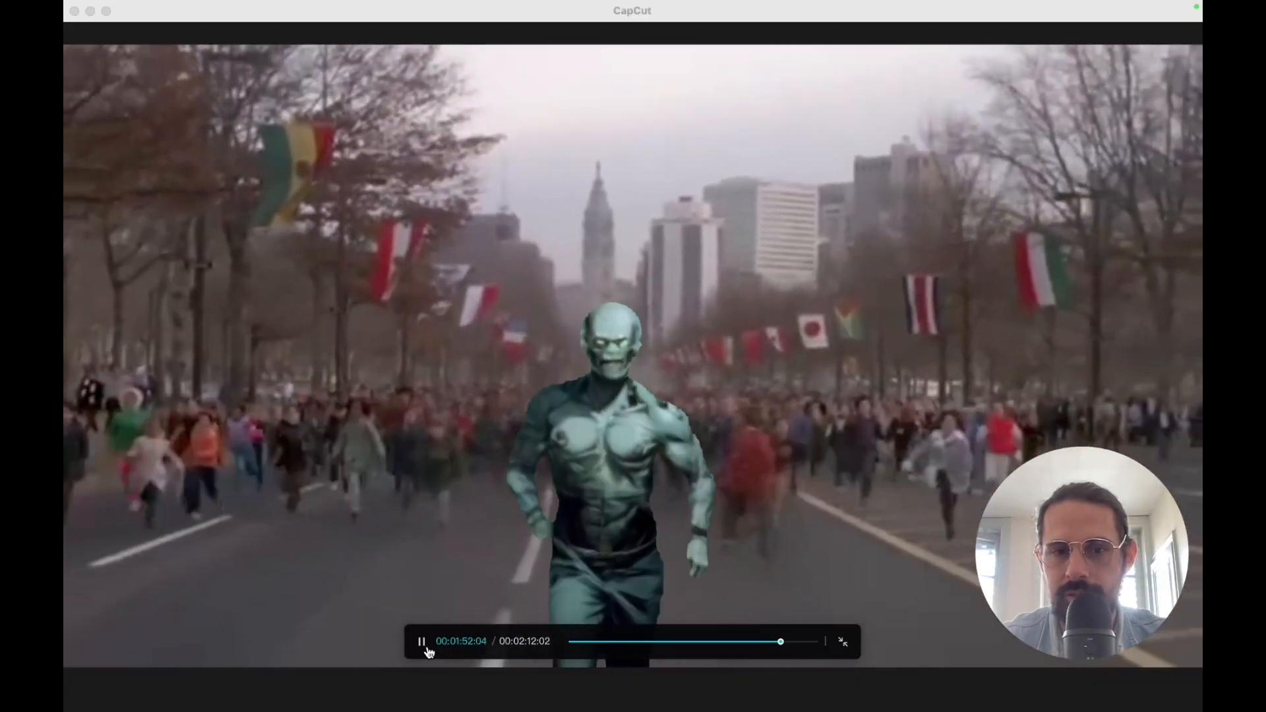
pyautogui.click(422, 642)
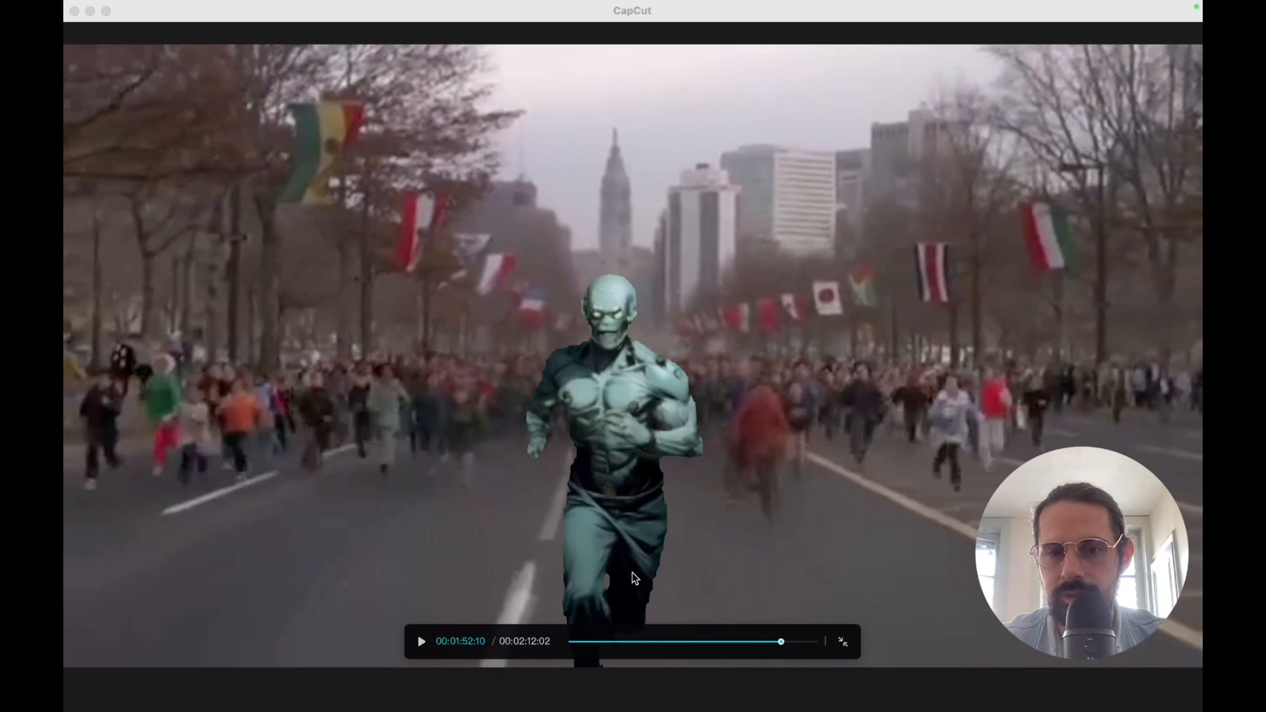
pyautogui.click(673, 642)
pyautogui.click(646, 642)
pyautogui.click(627, 641)
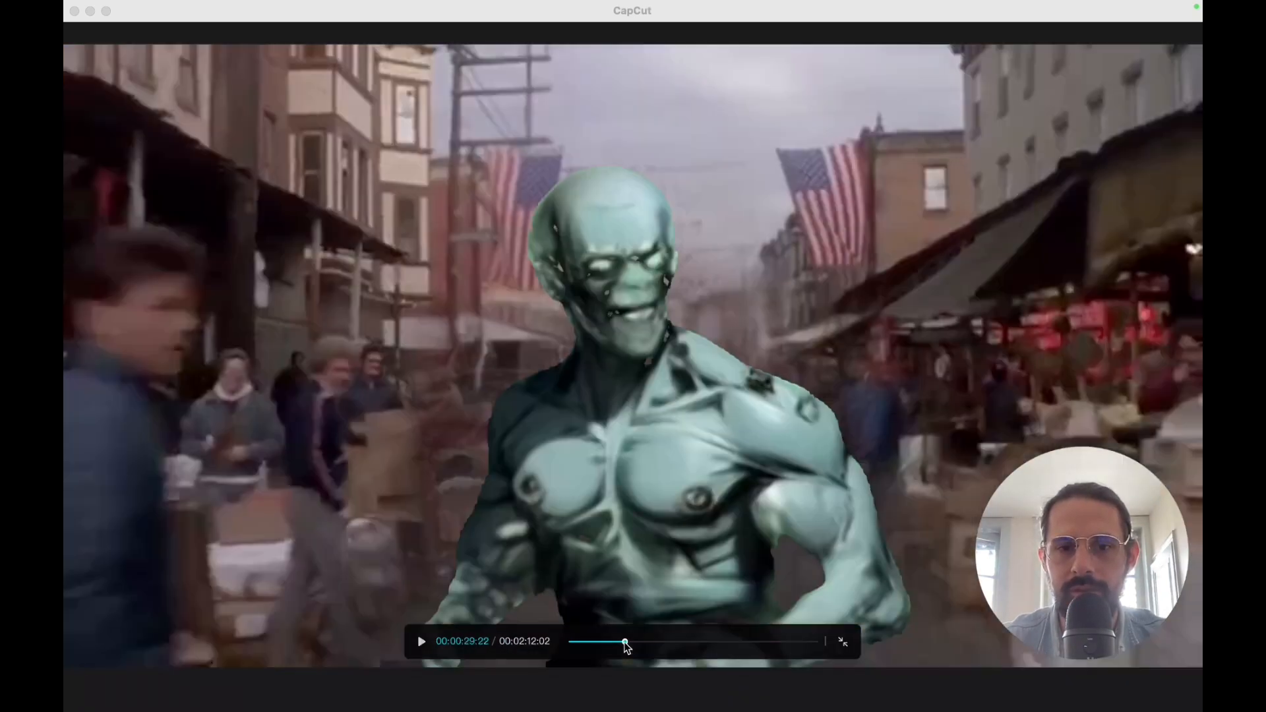